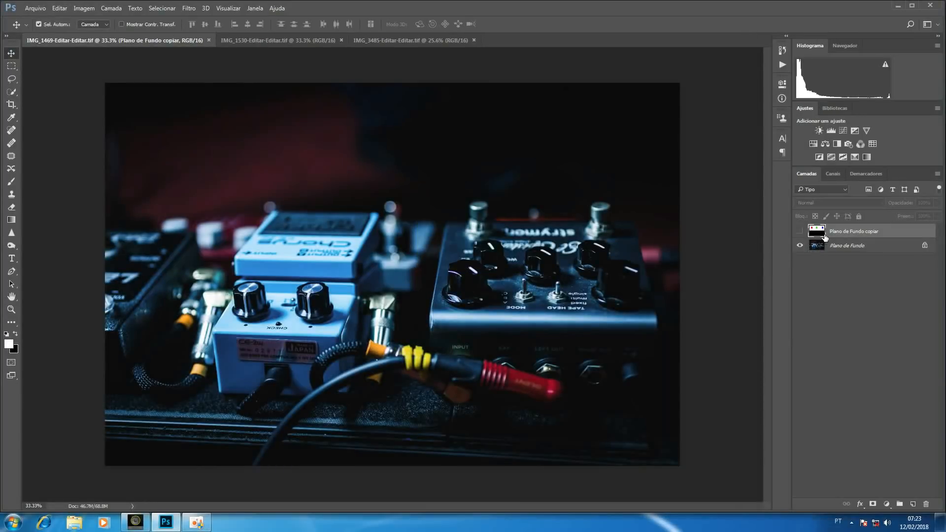
Step: Make the "Plano de Fundo copiar" layer visible above the photo and select it
{"action": "left_click", "coordinate": [852, 249]}
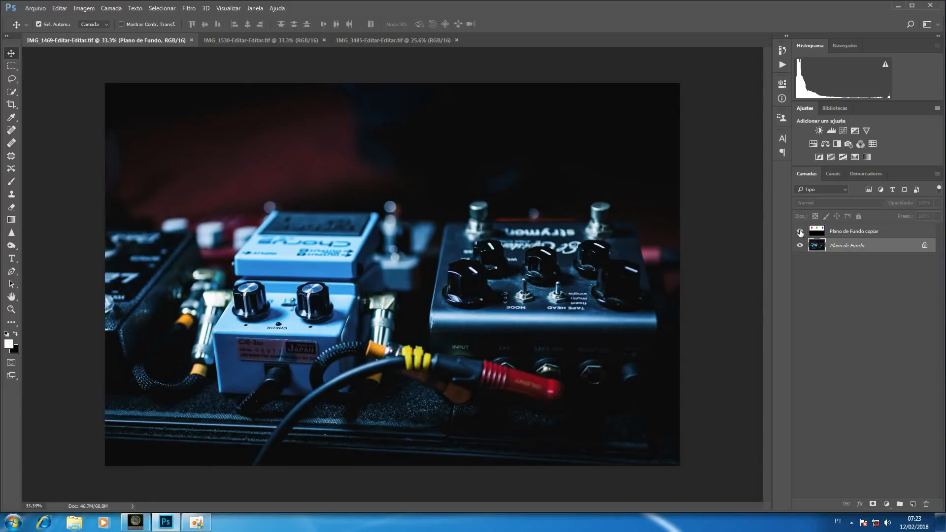
{"action": "left_click", "coordinate": [799, 231]}
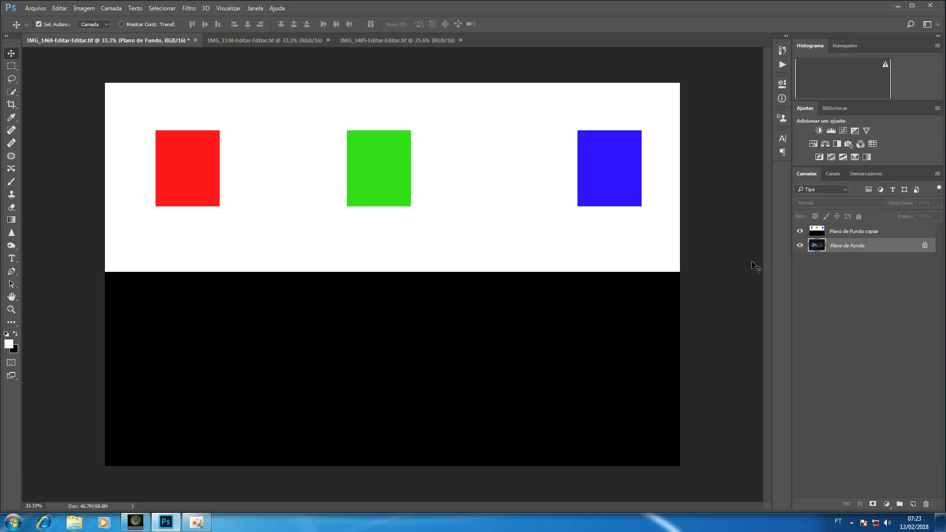
{"action": "left_click", "coordinate": [896, 233]}
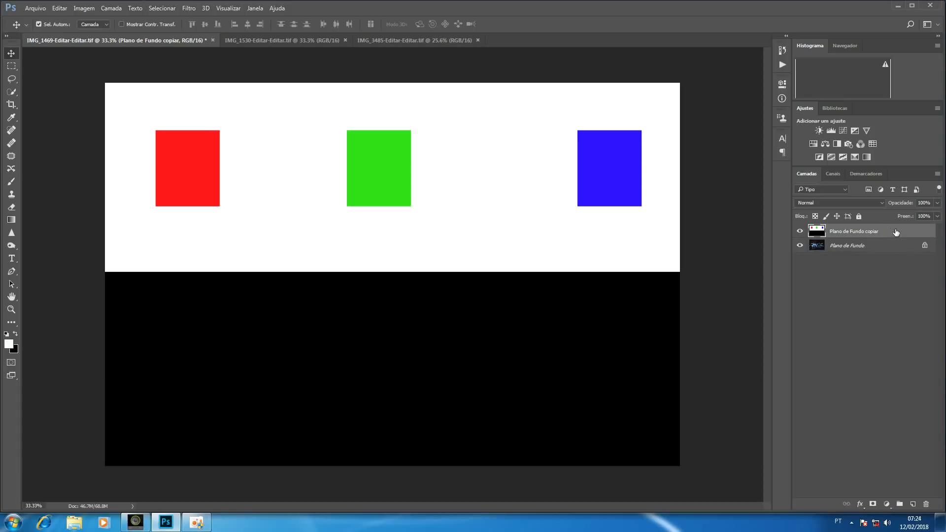
{"action": "double_click", "coordinate": [897, 232]}
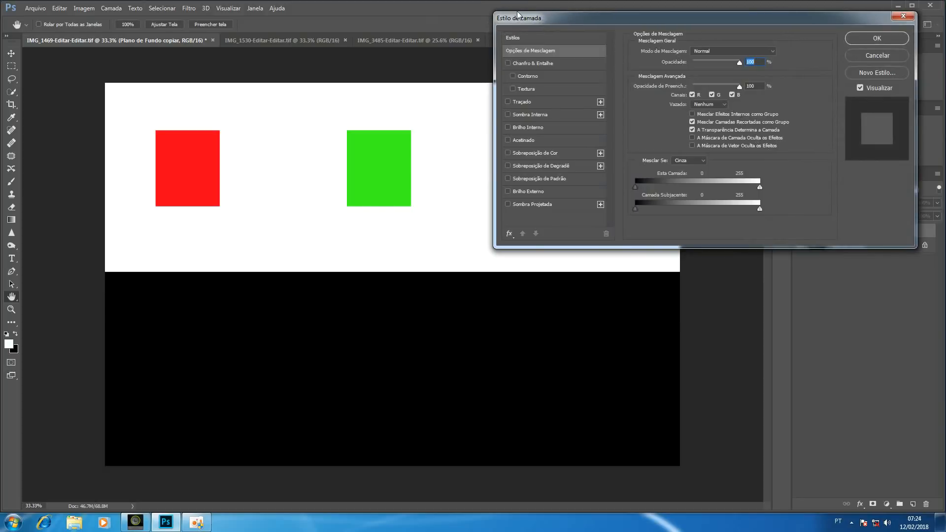
{"action": "left_click", "coordinate": [544, 49]}
{"action": "left_click", "coordinate": [852, 54]}
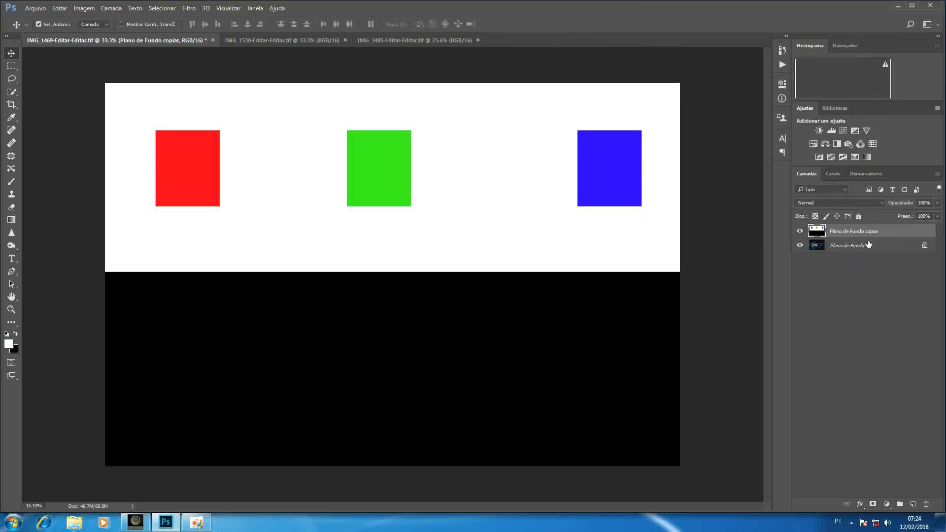
Step: Open the blending options of "Plano de Fundo copiar" with Mesclar Se set to Cinza, and move the dialog clear of the color squares
{"action": "left_click", "coordinate": [860, 504]}
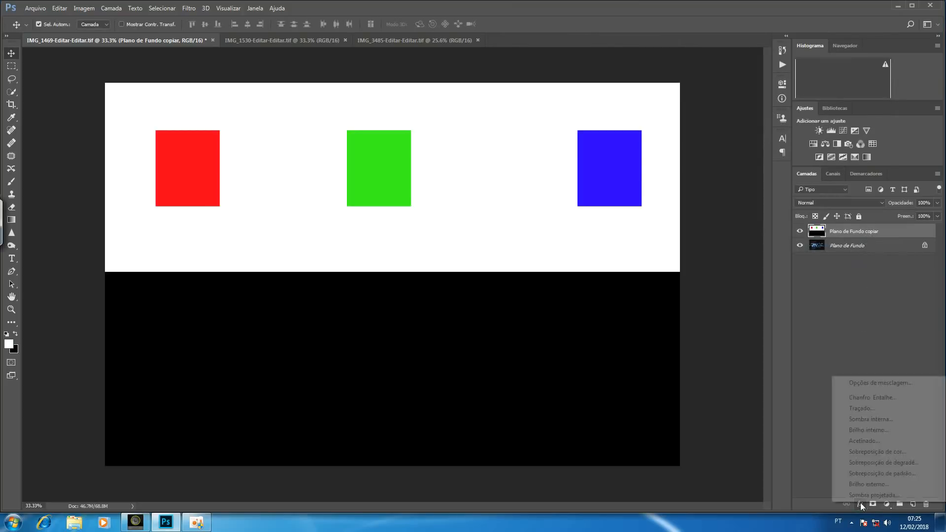
{"action": "left_click", "coordinate": [886, 382]}
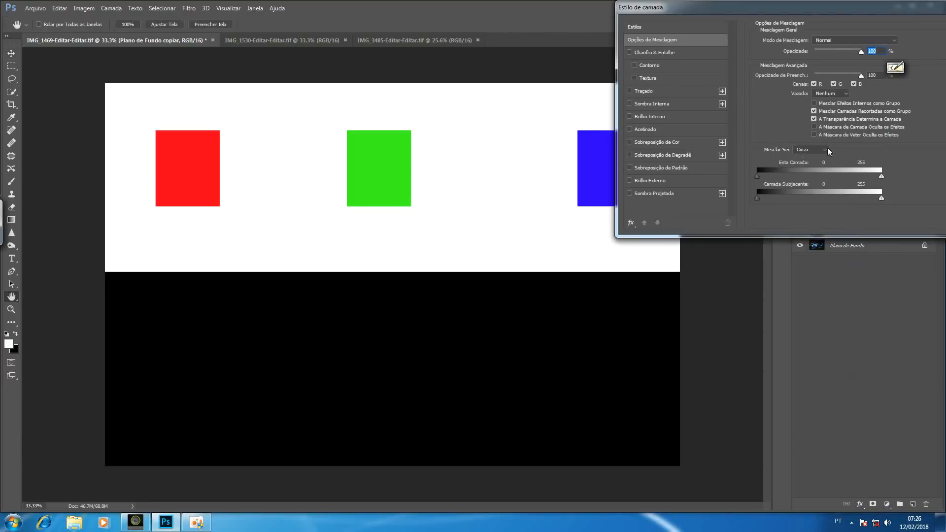
{"action": "left_click", "coordinate": [824, 149]}
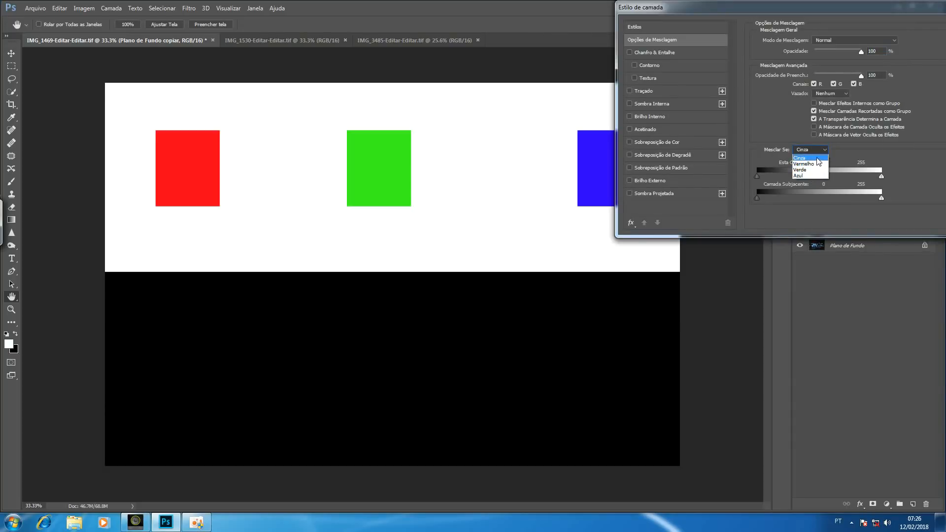
{"action": "left_click", "coordinate": [817, 158]}
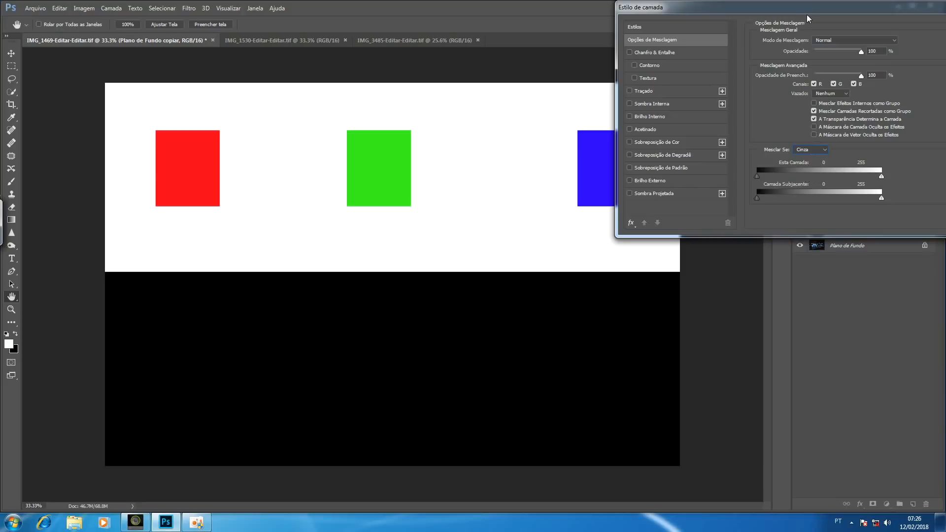
{"action": "left_click_drag", "start_coordinate": [808, 8], "coordinate": [473, 8]}
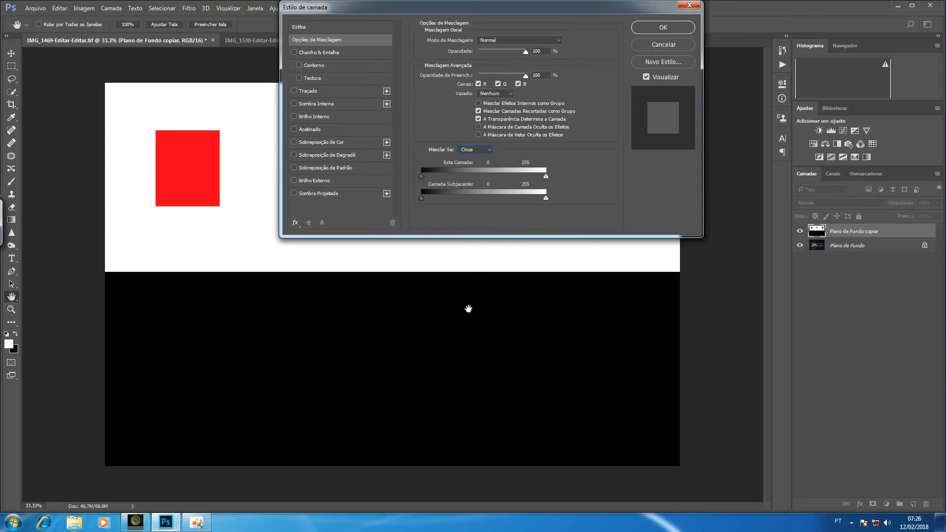
{"action": "left_click_drag", "start_coordinate": [549, 8], "coordinate": [862, 22]}
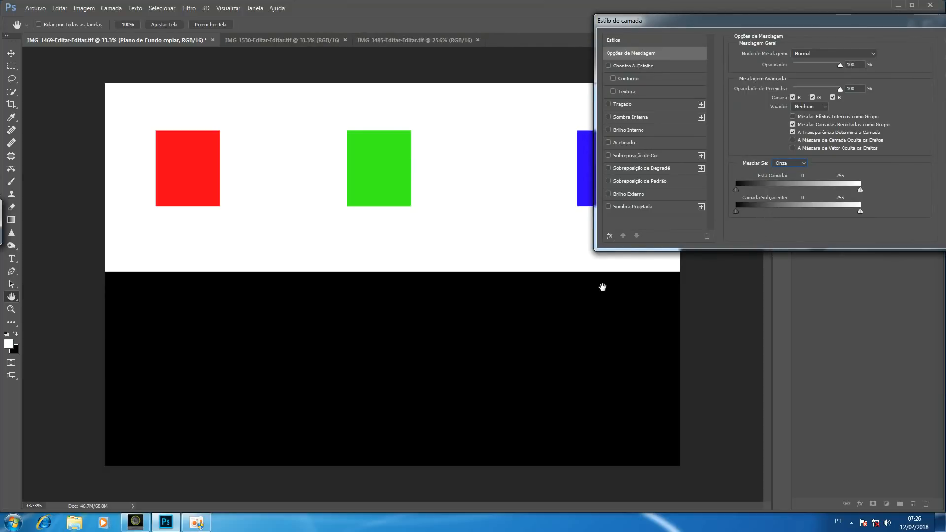
{"action": "left_click_drag", "start_coordinate": [694, 22], "coordinate": [738, 22]}
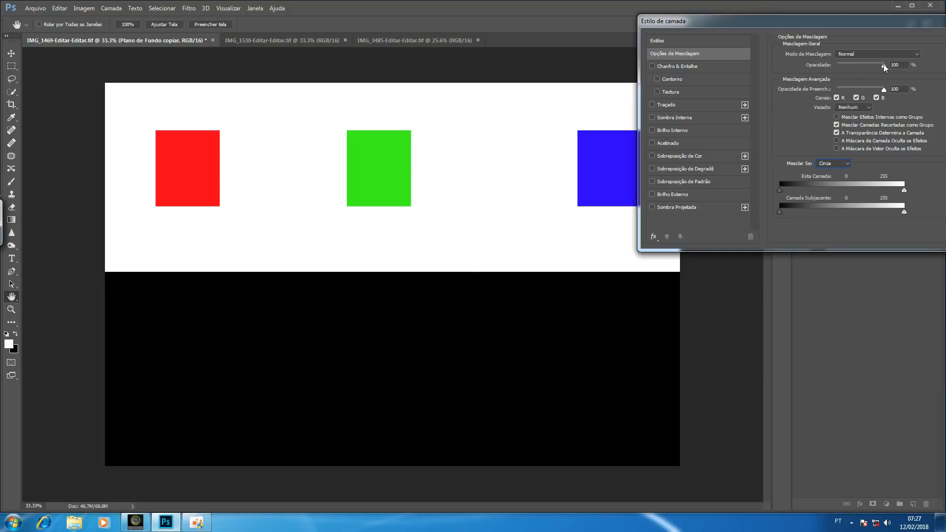
{"action": "left_click_drag", "start_coordinate": [883, 65], "coordinate": [534, 86]}
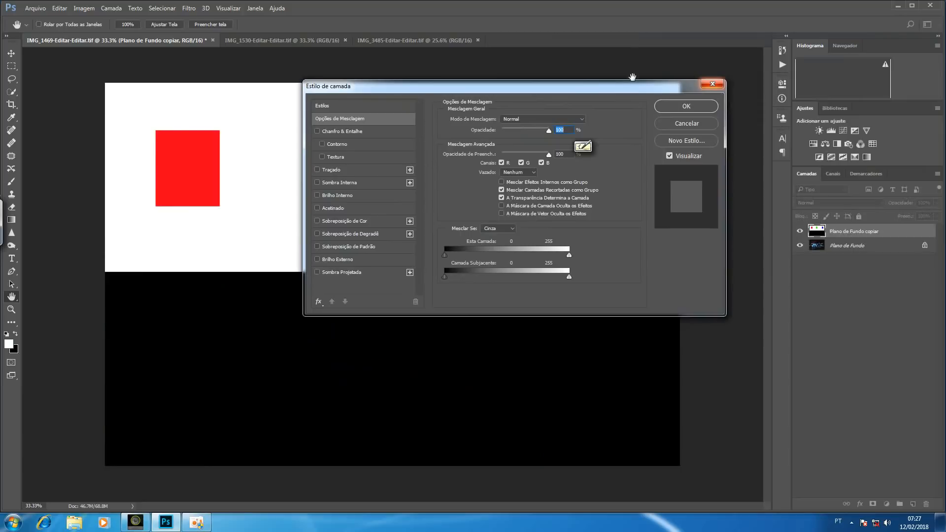
{"action": "left_click_drag", "start_coordinate": [639, 88], "coordinate": [900, 51]}
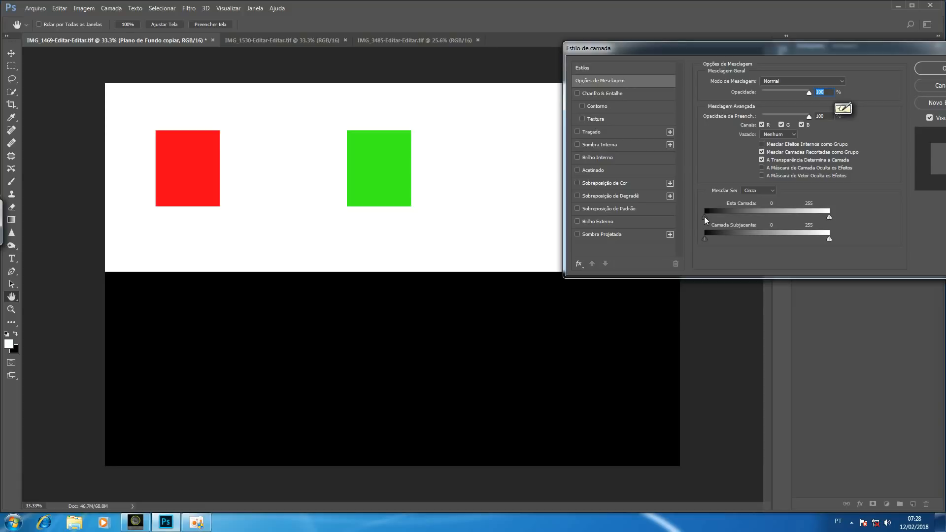
Step: Test the Esta Camada range by raising the black limit to 255 and back to 0, and lowering the white limit to 248 and back to 255
{"action": "left_click_drag", "start_coordinate": [704, 216], "coordinate": [708, 216]}
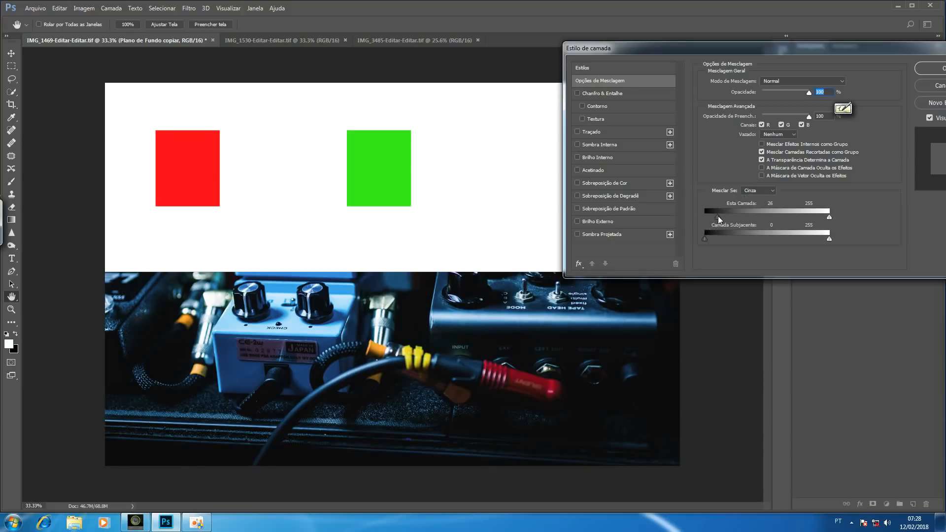
{"action": "left_click_drag", "start_coordinate": [743, 217], "coordinate": [789, 217]}
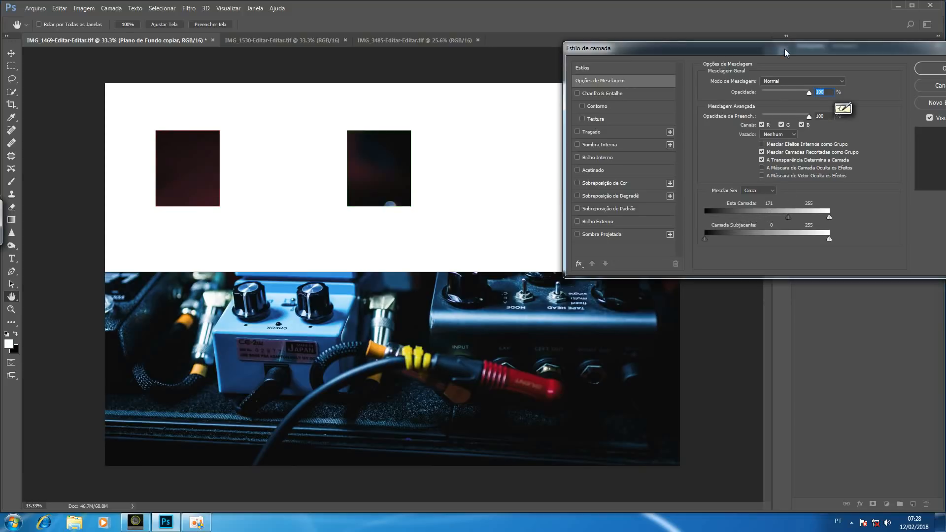
{"action": "left_click_drag", "start_coordinate": [785, 49], "coordinate": [845, 58]}
{"action": "mouse_move", "coordinate": [848, 229]}
{"action": "left_mouse_down"}
{"action": "mouse_move", "coordinate": [829, 229]}
{"action": "mouse_move", "coordinate": [853, 228]}
{"action": "left_mouse_up"}
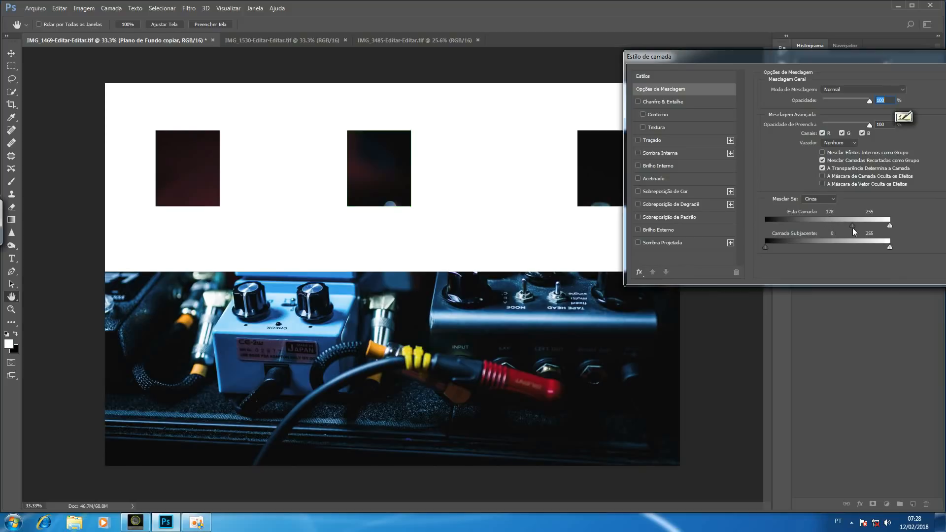
{"action": "left_click_drag", "start_coordinate": [856, 227], "coordinate": [893, 226]}
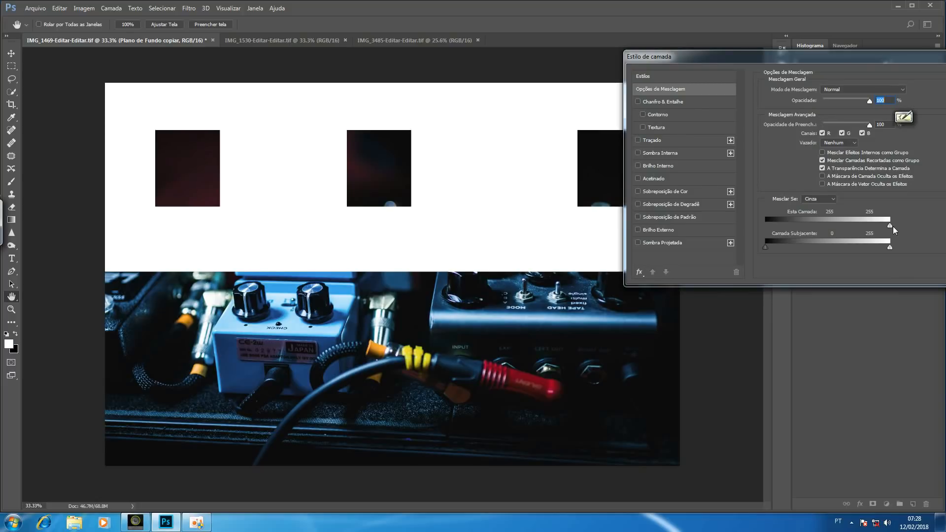
{"action": "left_click_drag", "start_coordinate": [889, 227], "coordinate": [763, 226]}
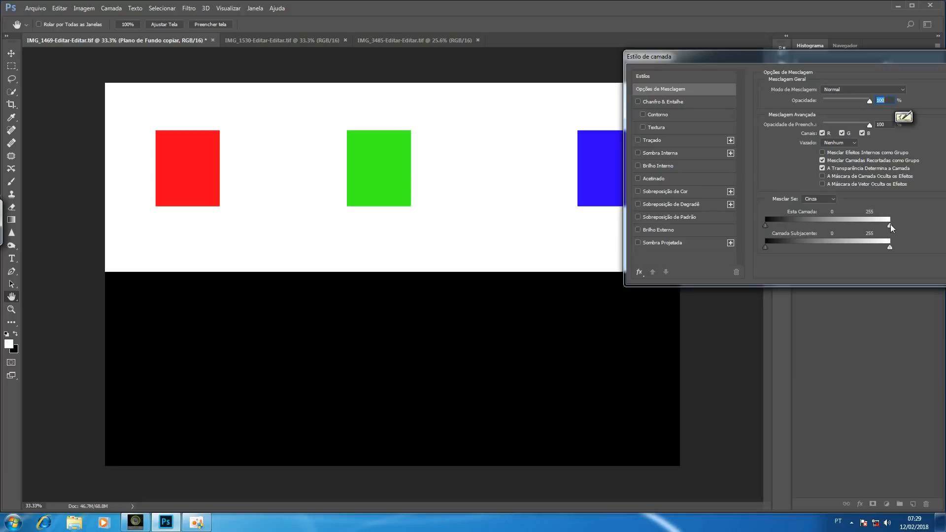
{"action": "left_click_drag", "start_coordinate": [890, 224], "coordinate": [889, 224]}
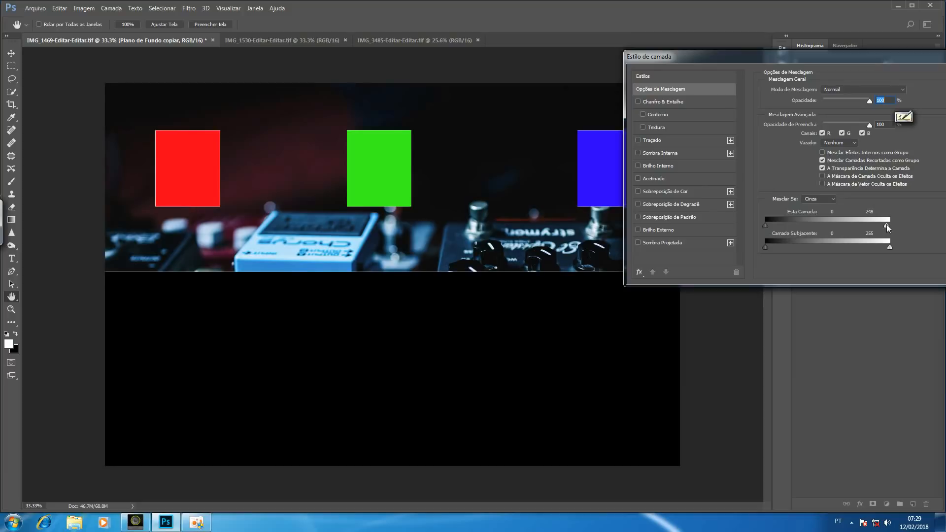
{"action": "mouse_move", "coordinate": [886, 224]}
{"action": "left_mouse_down"}
{"action": "mouse_move", "coordinate": [765, 223]}
{"action": "mouse_move", "coordinate": [891, 220]}
{"action": "left_mouse_up"}
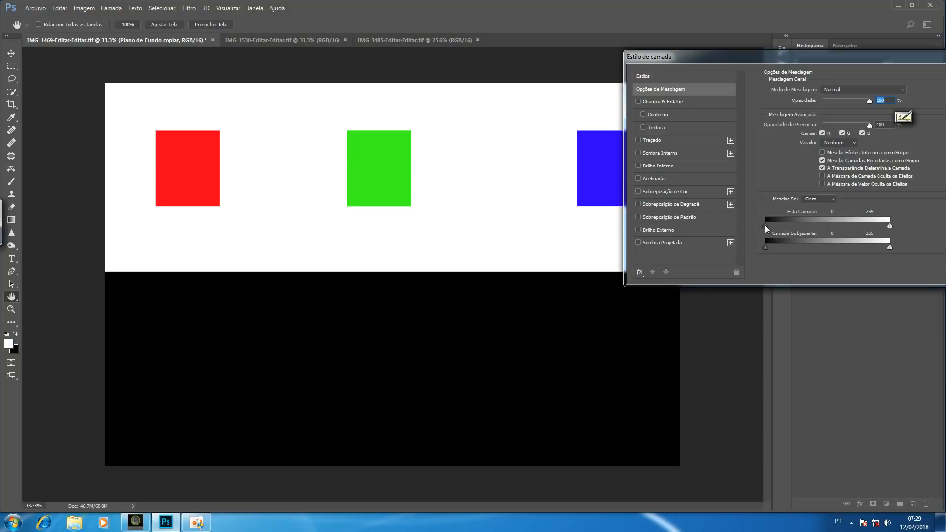
Step: Split the Esta Camada black limit to 0 / 4 for a smooth transition and rejoin it at 0
{"action": "left_click_drag", "start_coordinate": [764, 224], "coordinate": [764, 222]}
{"action": "key", "text": "alt"}
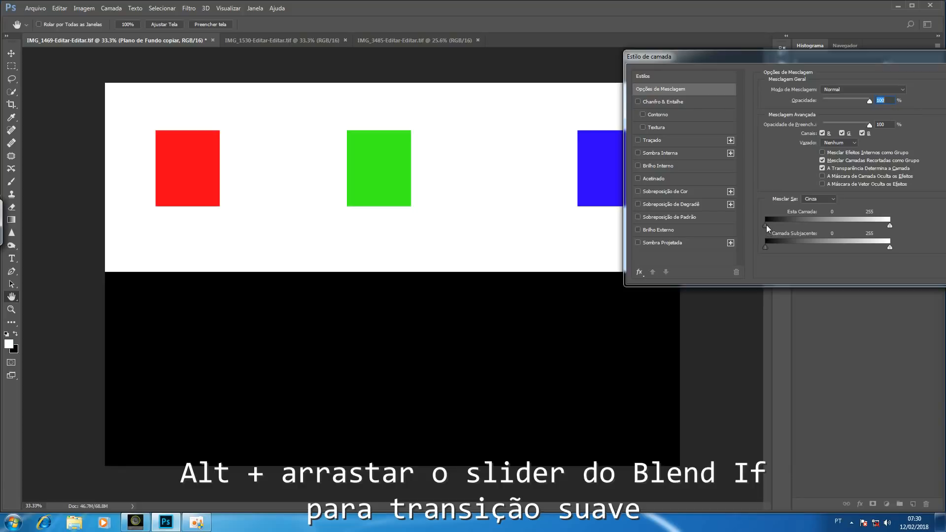
{"action": "left_click_drag", "start_coordinate": [767, 226], "coordinate": [767, 226]}
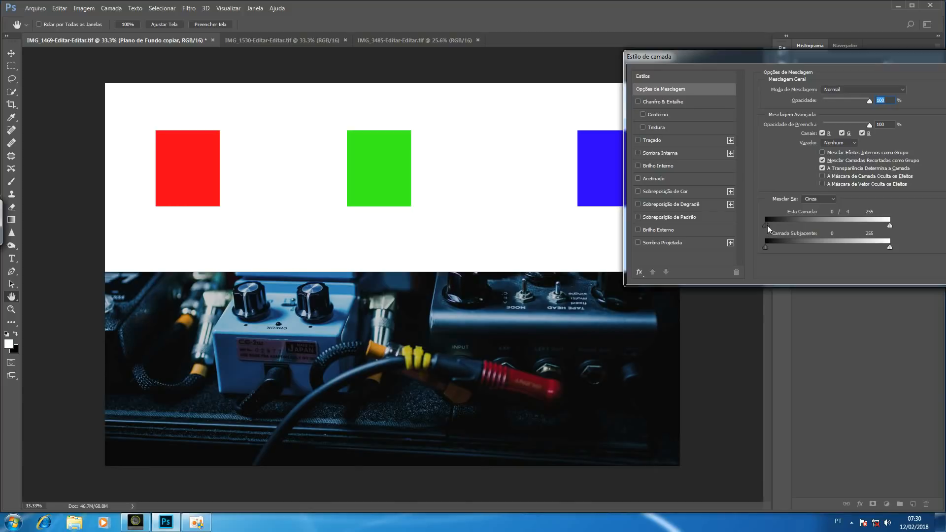
{"action": "mouse_move", "coordinate": [768, 226]}
{"action": "left_mouse_down"}
{"action": "mouse_move", "coordinate": [870, 227]}
{"action": "mouse_move", "coordinate": [764, 226]}
{"action": "left_mouse_up"}
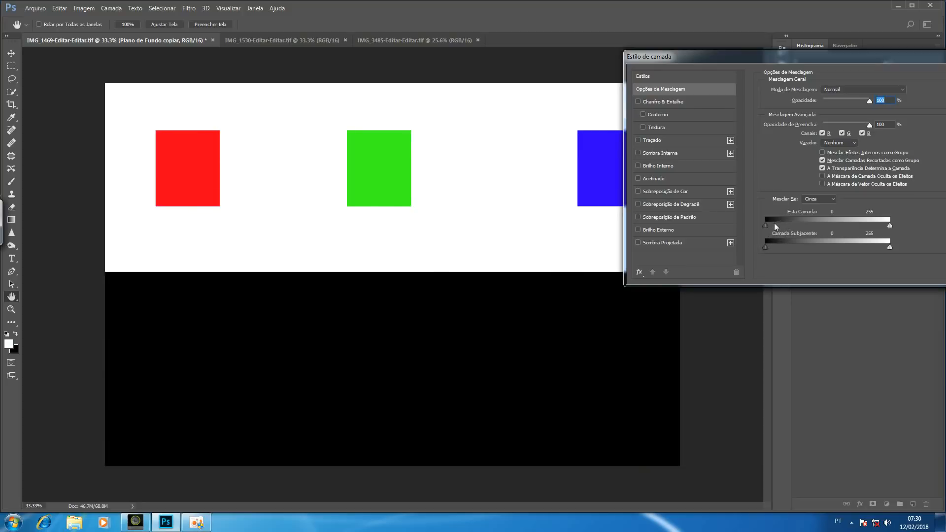
{"action": "mouse_move", "coordinate": [767, 226]}
{"action": "left_mouse_down"}
{"action": "mouse_move", "coordinate": [850, 220]}
{"action": "mouse_move", "coordinate": [762, 226]}
{"action": "left_mouse_up"}
Step: Test the Camada Subjacente black limit at 9 and 11, and restore the range to 0 and 255
{"action": "left_click_drag", "start_coordinate": [767, 248], "coordinate": [770, 247]}
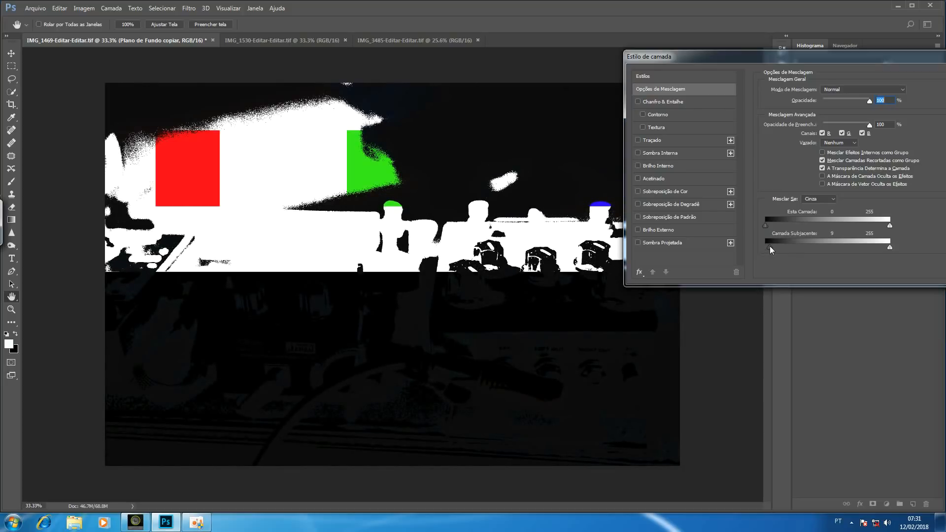
{"action": "left_click_drag", "start_coordinate": [771, 249], "coordinate": [770, 248]}
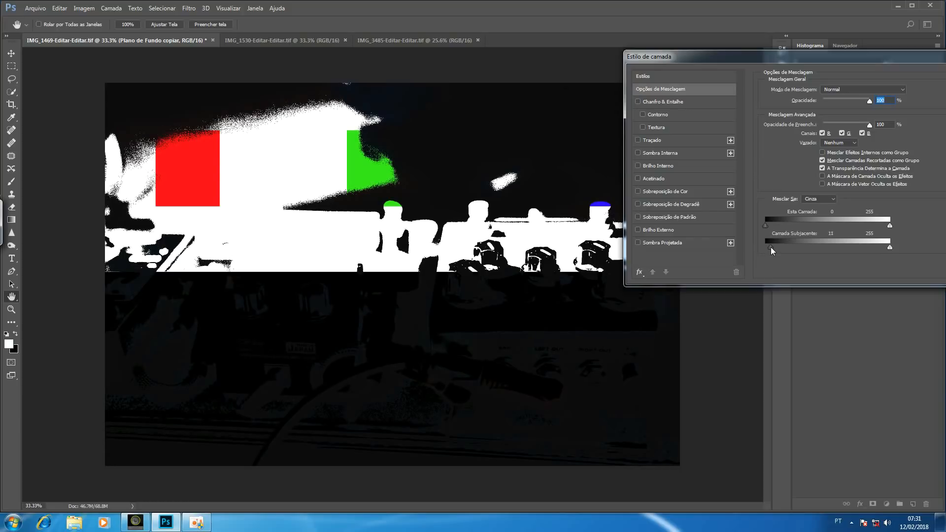
{"action": "mouse_move", "coordinate": [770, 247]}
{"action": "left_mouse_down"}
{"action": "mouse_move", "coordinate": [883, 249]}
{"action": "mouse_move", "coordinate": [760, 250]}
{"action": "left_mouse_up"}
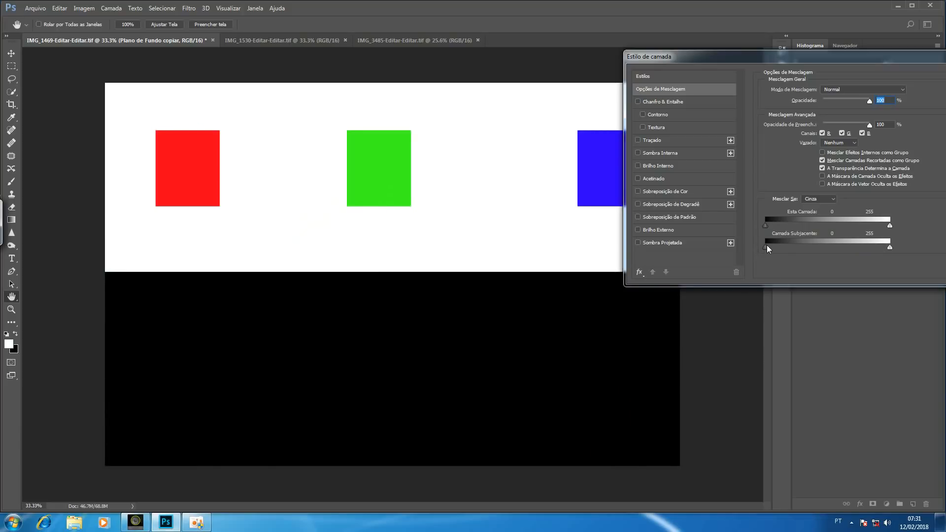
{"action": "mouse_move", "coordinate": [768, 247]}
{"action": "left_mouse_down"}
{"action": "mouse_move", "coordinate": [882, 245]}
{"action": "mouse_move", "coordinate": [753, 252]}
{"action": "left_mouse_up"}
{"action": "mouse_move", "coordinate": [889, 247]}
{"action": "left_mouse_down"}
{"action": "mouse_move", "coordinate": [751, 251]}
{"action": "mouse_move", "coordinate": [900, 249]}
{"action": "left_mouse_up"}
Step: Switch Mesclar Se to Vermelho and try both Esta Camada limits, leaving them at 0 and 255
{"action": "left_click", "coordinate": [820, 199]}
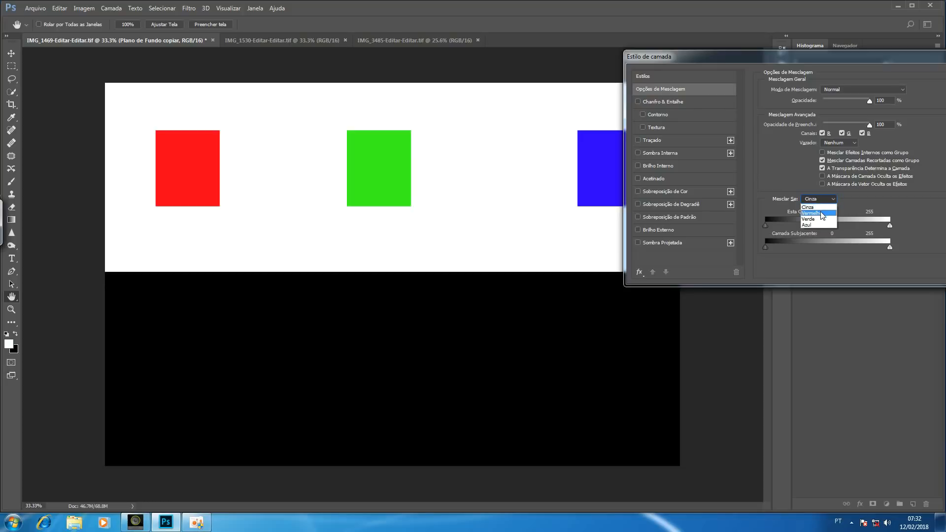
{"action": "left_click", "coordinate": [821, 213]}
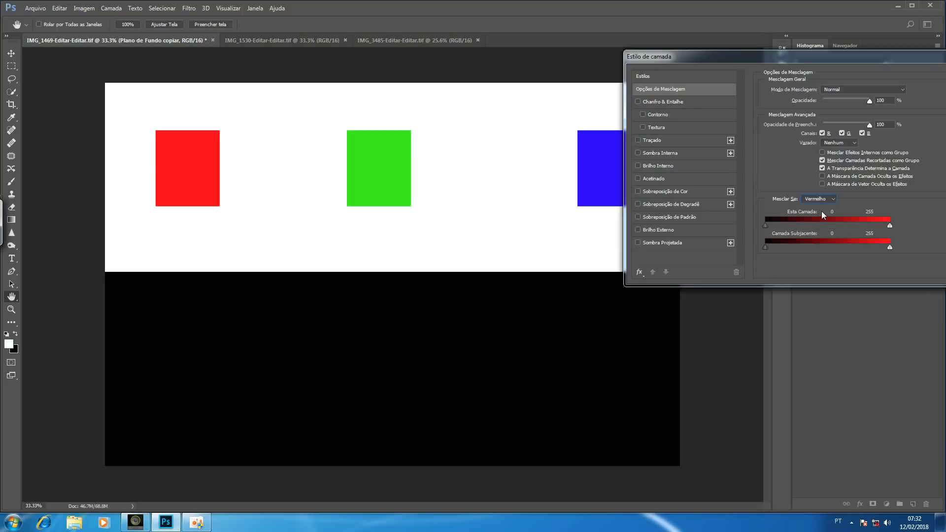
{"action": "left_click_drag", "start_coordinate": [792, 56], "coordinate": [829, 53]}
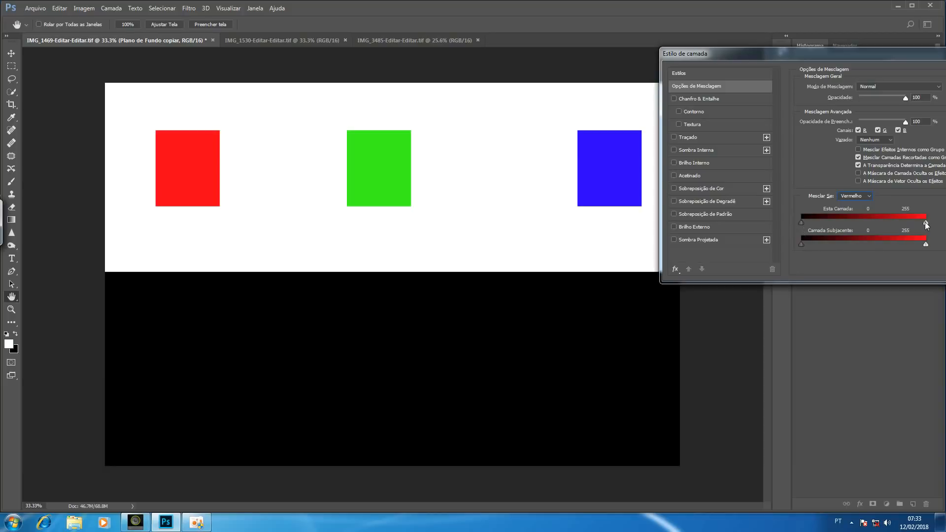
{"action": "mouse_move", "coordinate": [926, 223]}
{"action": "left_mouse_down"}
{"action": "mouse_move", "coordinate": [818, 220]}
{"action": "mouse_move", "coordinate": [908, 212]}
{"action": "mouse_move", "coordinate": [925, 222]}
{"action": "left_mouse_up"}
{"action": "mouse_move", "coordinate": [801, 222]}
{"action": "left_mouse_down"}
{"action": "mouse_move", "coordinate": [905, 224]}
{"action": "mouse_move", "coordinate": [796, 227]}
{"action": "left_mouse_up"}
Step: Lower the red Camada Subjacente white limit to 245 and 162, and return it to 255
{"action": "left_click_drag", "start_coordinate": [922, 245], "coordinate": [921, 245]}
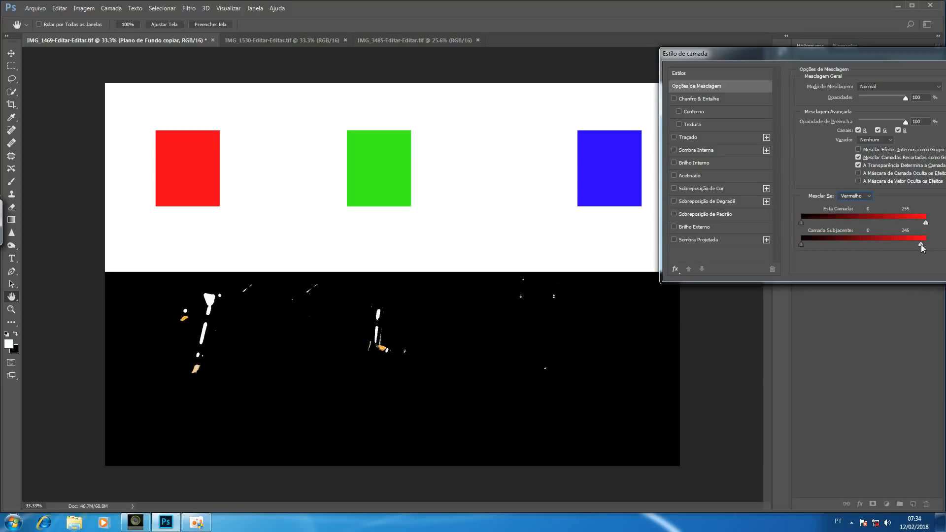
{"action": "left_click_drag", "start_coordinate": [918, 244], "coordinate": [880, 244]}
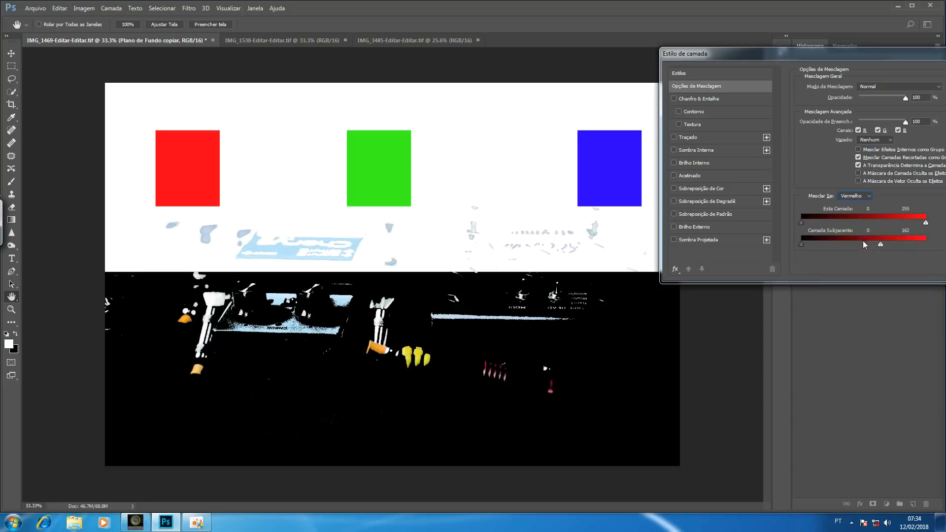
{"action": "left_click_drag", "start_coordinate": [879, 244], "coordinate": [936, 244]}
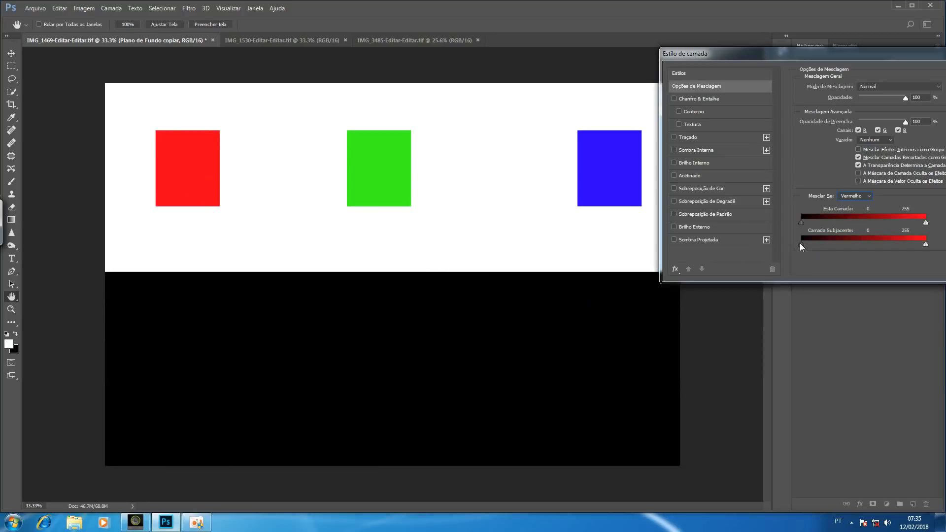
Step: Raise the red Camada Subjacente black limit to 22 and on to 34
{"action": "left_click_drag", "start_coordinate": [803, 244], "coordinate": [812, 244]}
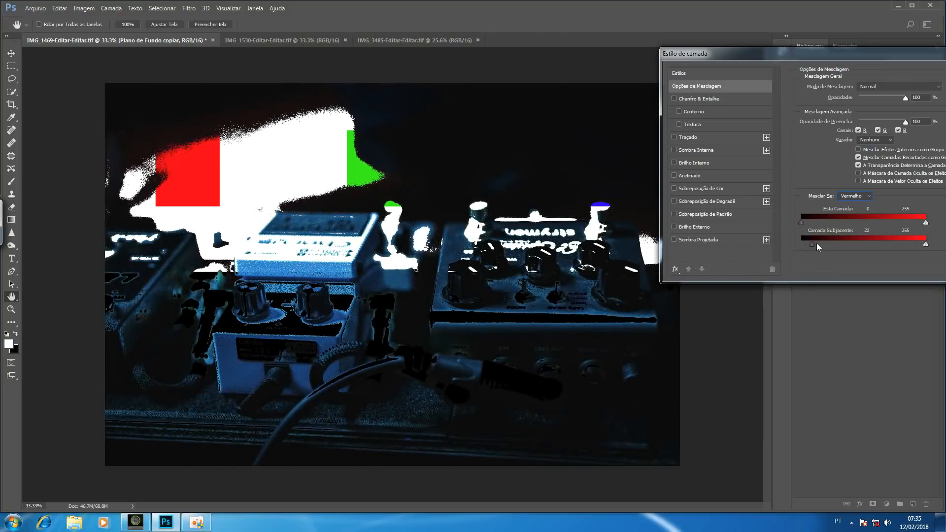
{"action": "left_click_drag", "start_coordinate": [812, 245], "coordinate": [818, 243]}
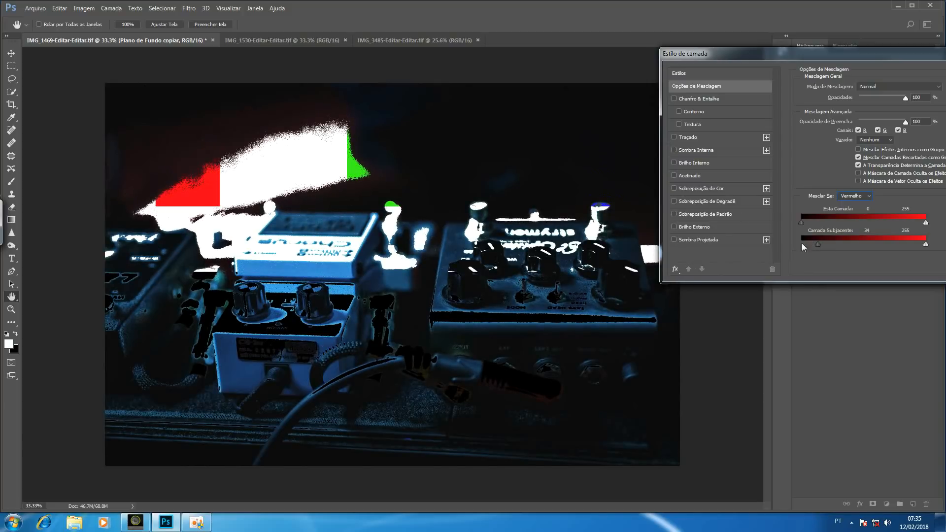
Step: Restore the red Camada Subjacente black limit to 0 and leave the layer style without applying it
{"action": "left_click_drag", "start_coordinate": [818, 244], "coordinate": [793, 244]}
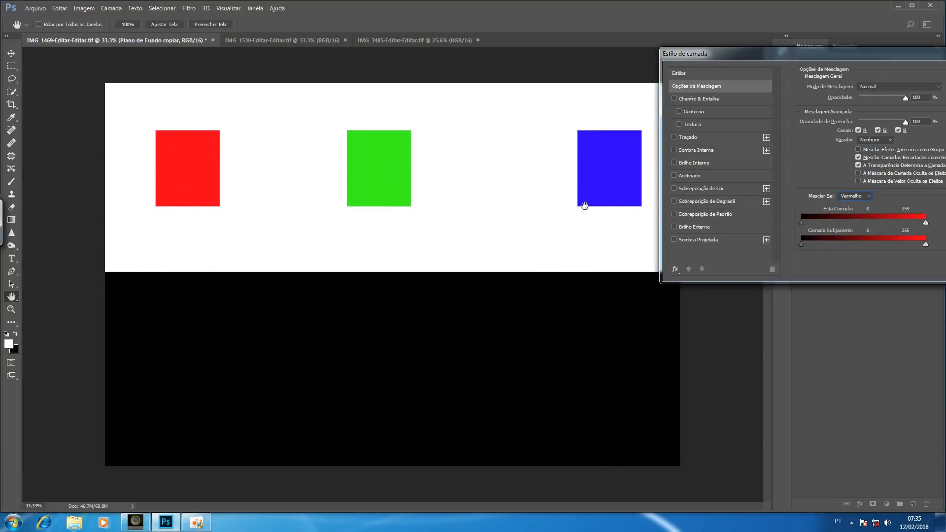
{"action": "left_click", "coordinate": [853, 195]}
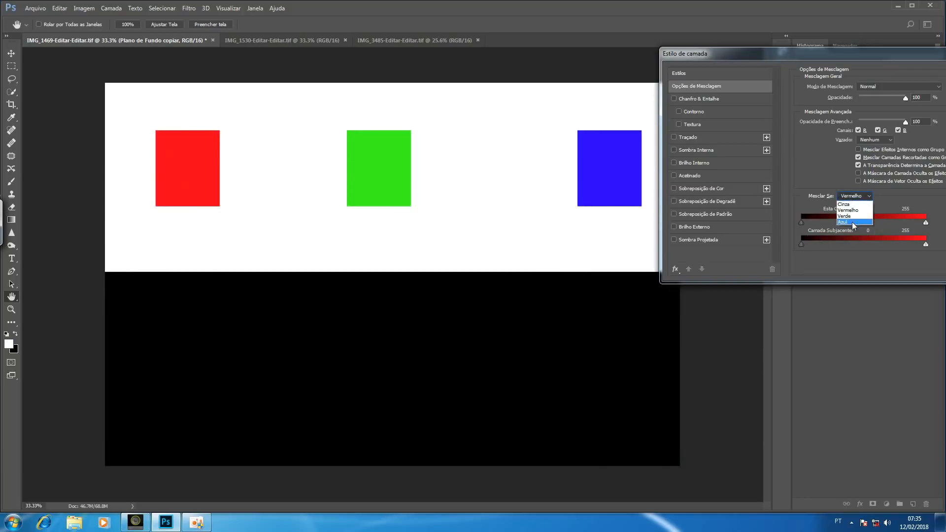
{"action": "left_click", "coordinate": [888, 193]}
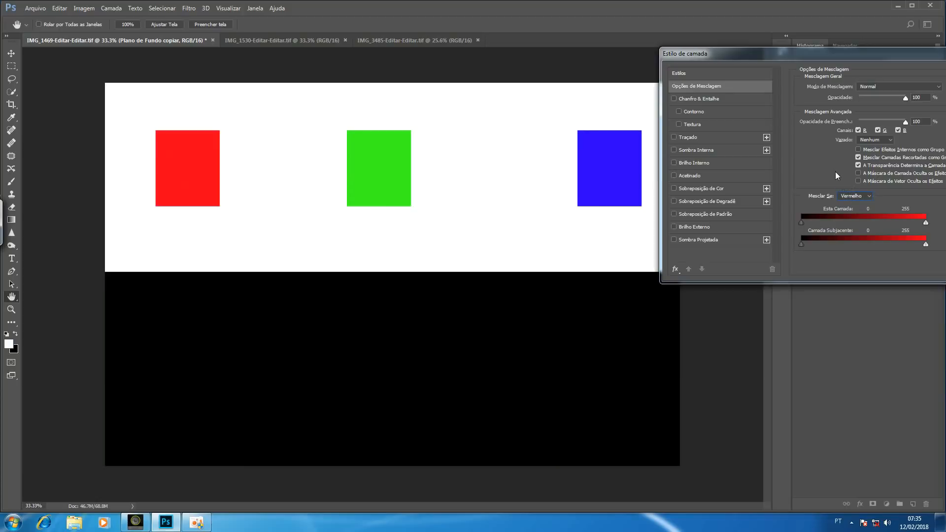
{"action": "left_click_drag", "start_coordinate": [845, 54], "coordinate": [591, 165]}
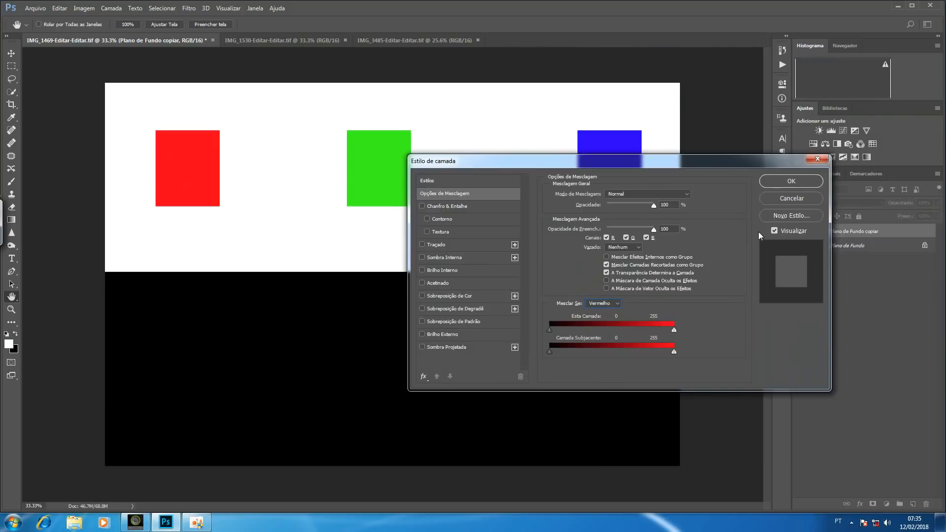
{"action": "left_click", "coordinate": [799, 197]}
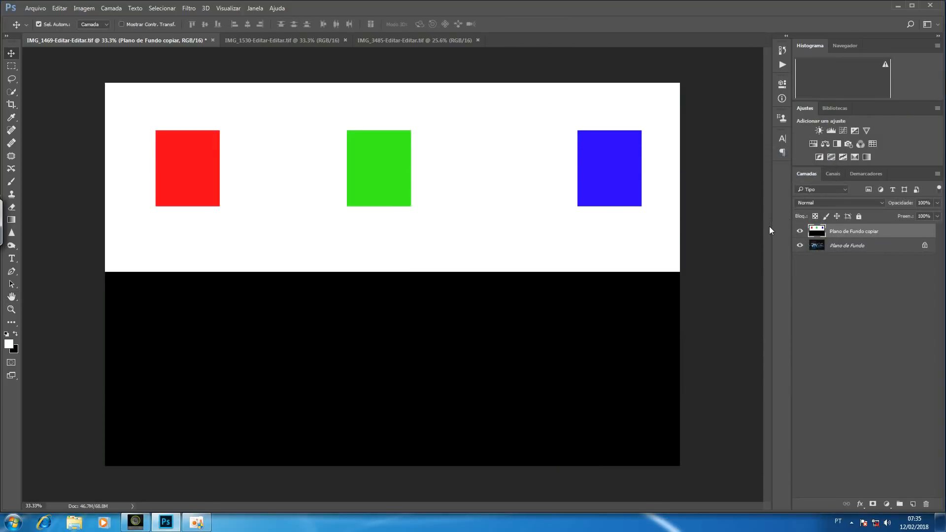
Step: Hide the Plano de Fundo copiar layer and add a gradient map adjustment above Plano de Fundo
{"action": "left_click", "coordinate": [799, 231]}
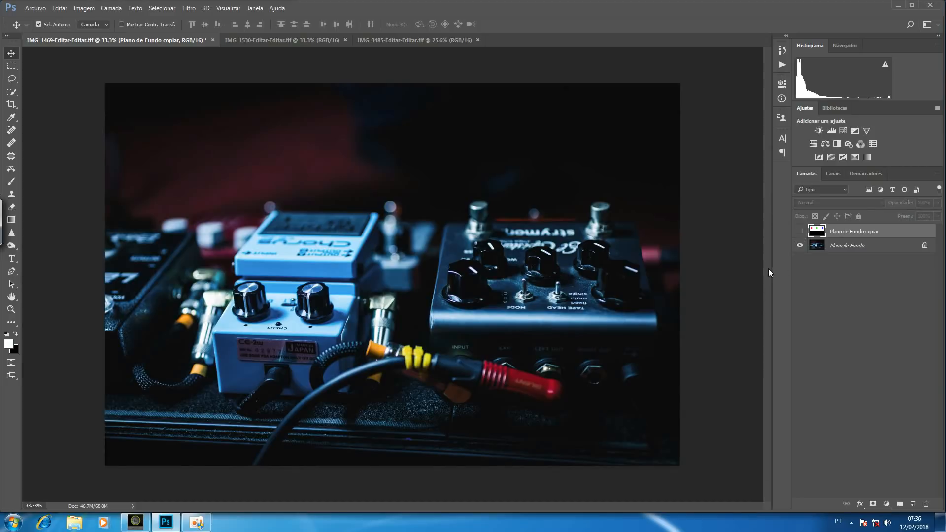
{"action": "left_click", "coordinate": [849, 250]}
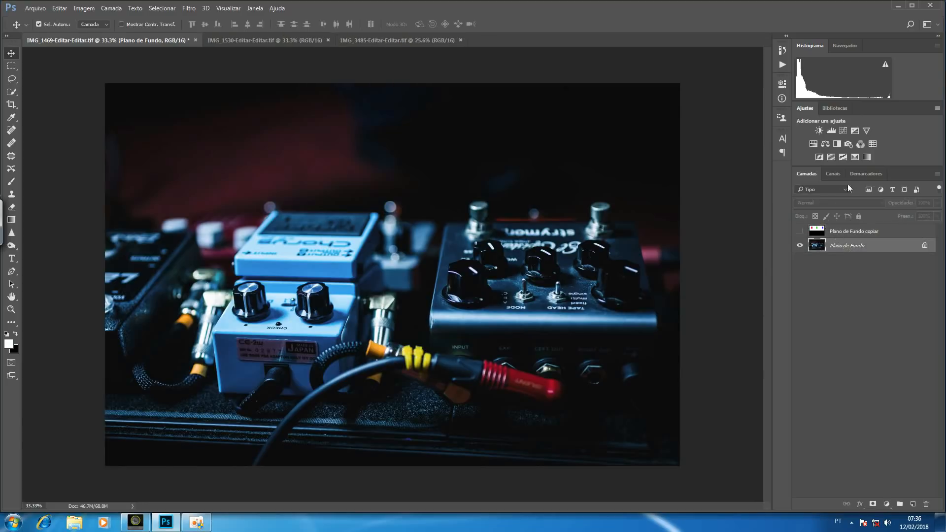
{"action": "left_click", "coordinate": [867, 157]}
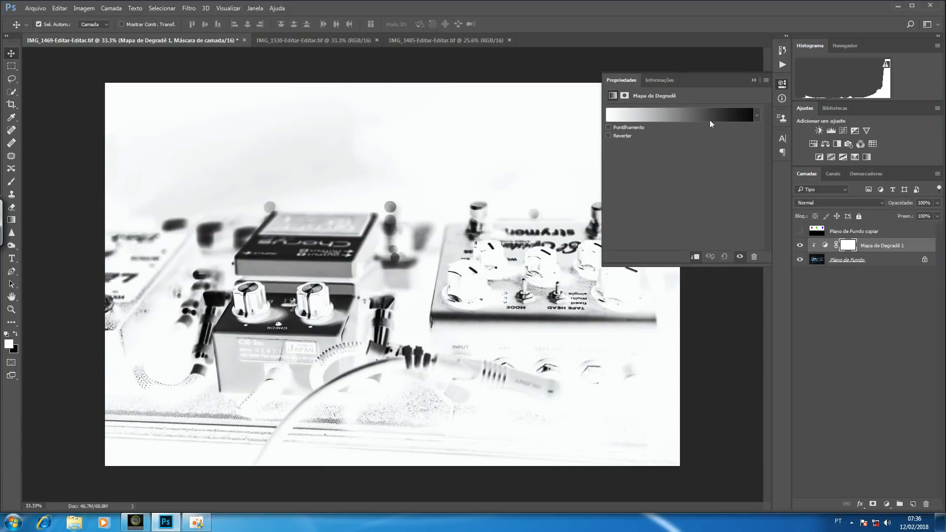
Step: Apply the Violeta, Laranja preset to the gradient map and collapse its properties
{"action": "left_click", "coordinate": [691, 112]}
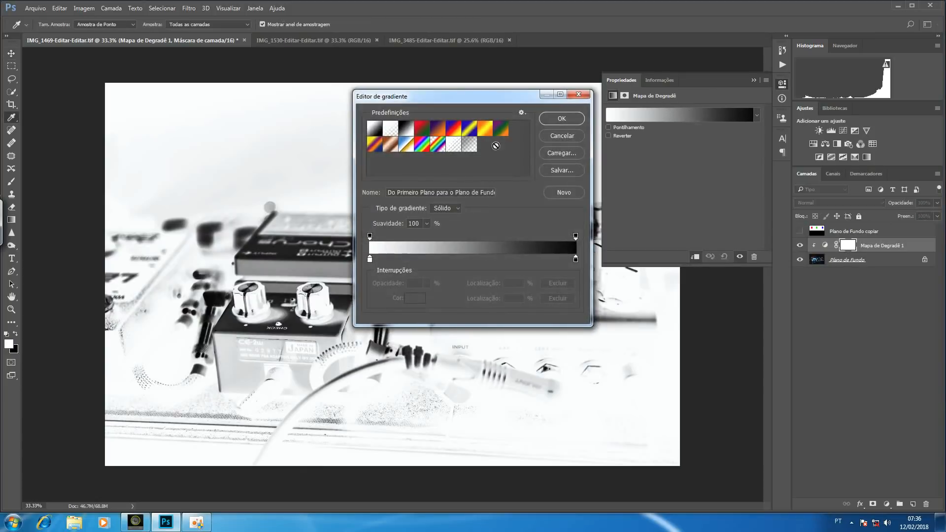
{"action": "double_click", "coordinate": [439, 129]}
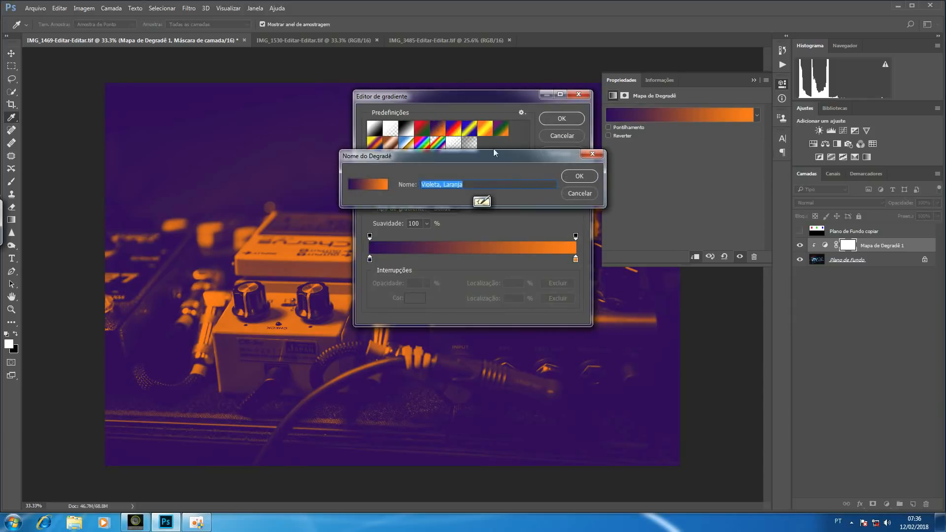
{"action": "left_click", "coordinate": [580, 176]}
{"action": "left_click", "coordinate": [556, 118]}
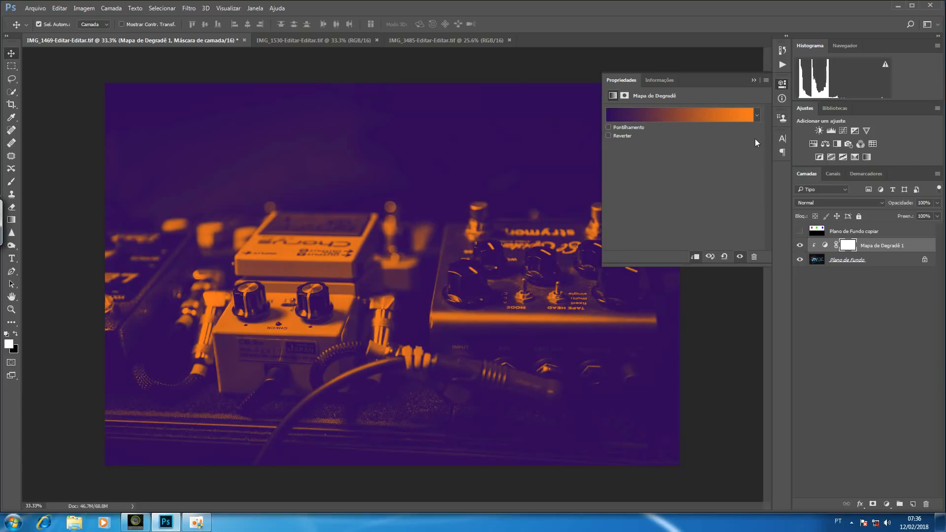
{"action": "mouse_move", "coordinate": [896, 206]}
{"action": "left_mouse_down"}
{"action": "mouse_move", "coordinate": [881, 206]}
{"action": "mouse_move", "coordinate": [912, 206]}
{"action": "left_mouse_up"}
{"action": "left_click", "coordinate": [753, 80]}
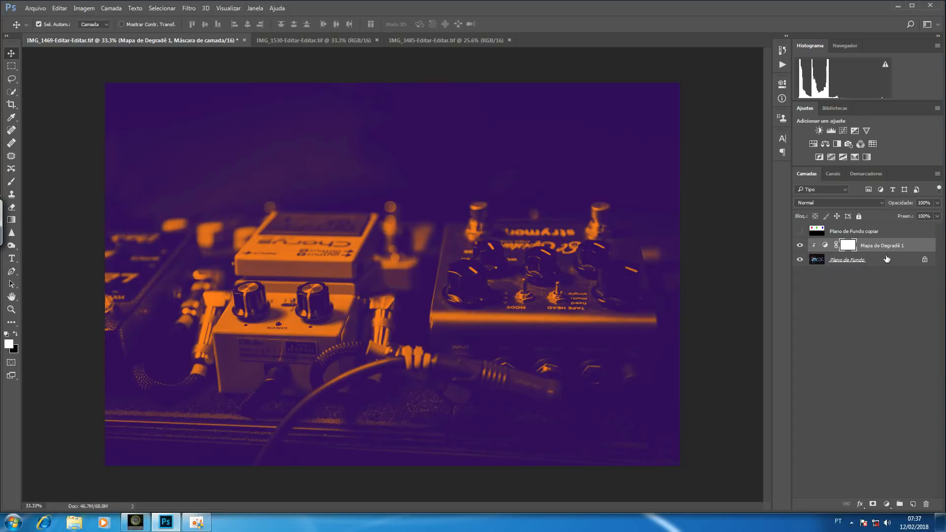
Step: Split the gradient map layer's Esta Camada black limit under Cinza, trying 0/92 before applying 0/54
{"action": "double_click", "coordinate": [915, 249]}
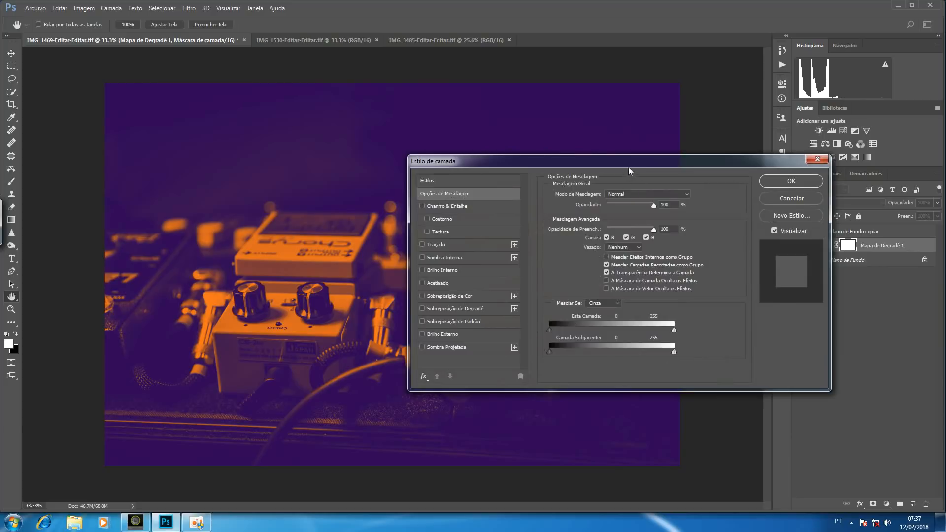
{"action": "left_click_drag", "start_coordinate": [639, 166], "coordinate": [613, 13]}
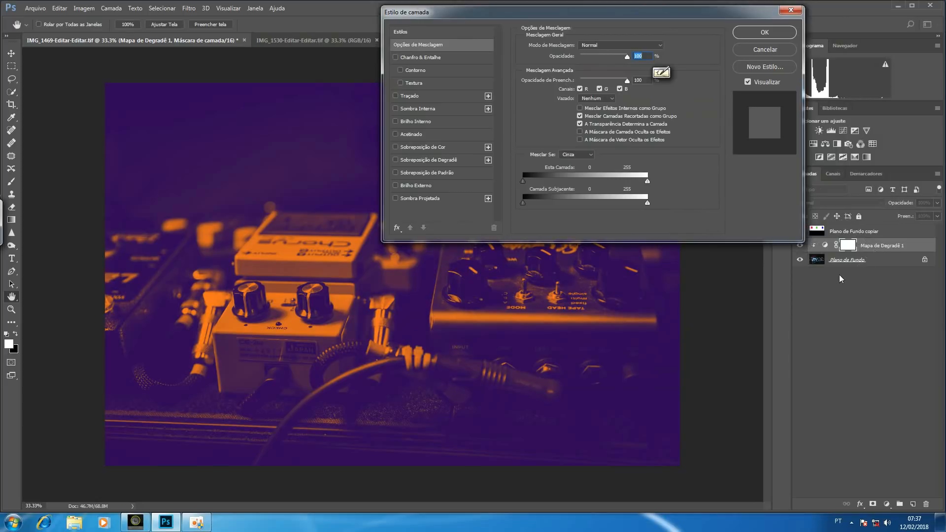
{"action": "left_click_drag", "start_coordinate": [576, 8], "coordinate": [694, 30]}
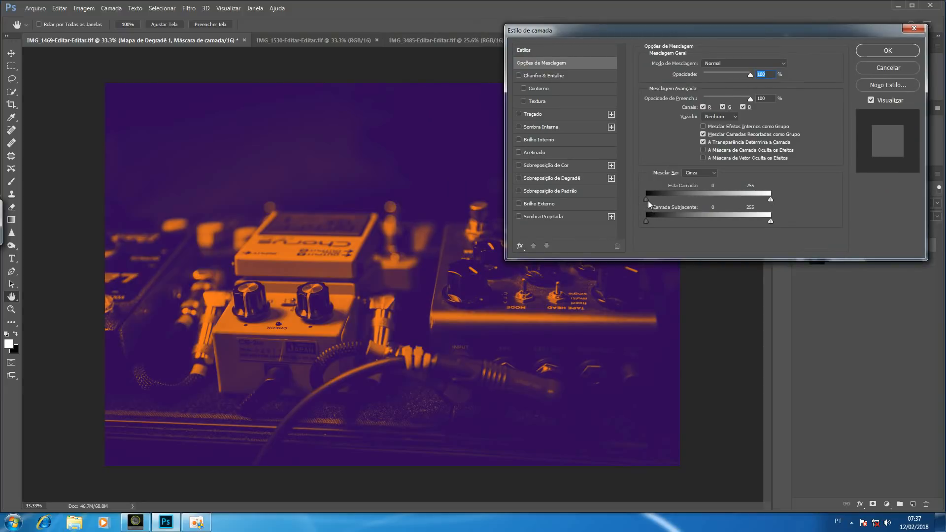
{"action": "key", "text": "alt"}
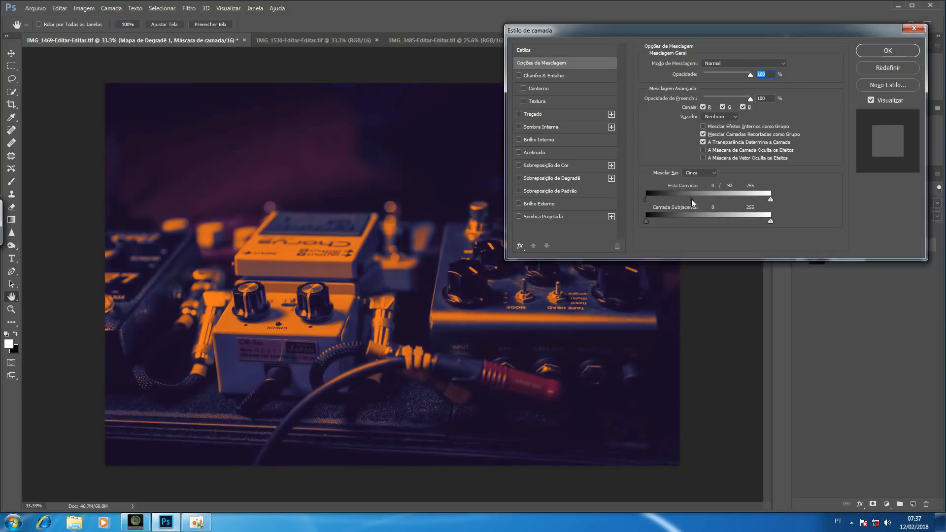
{"action": "mouse_move", "coordinate": [703, 199]}
{"action": "left_mouse_down"}
{"action": "mouse_move", "coordinate": [762, 199]}
{"action": "mouse_move", "coordinate": [712, 191]}
{"action": "mouse_move", "coordinate": [761, 199]}
{"action": "mouse_move", "coordinate": [692, 199]}
{"action": "left_mouse_up"}
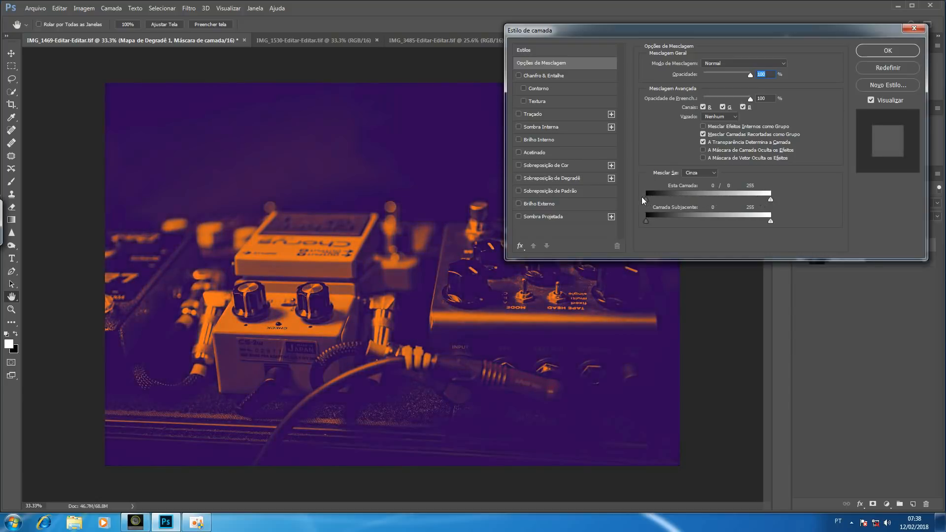
{"action": "left_click_drag", "start_coordinate": [649, 198], "coordinate": [648, 200]}
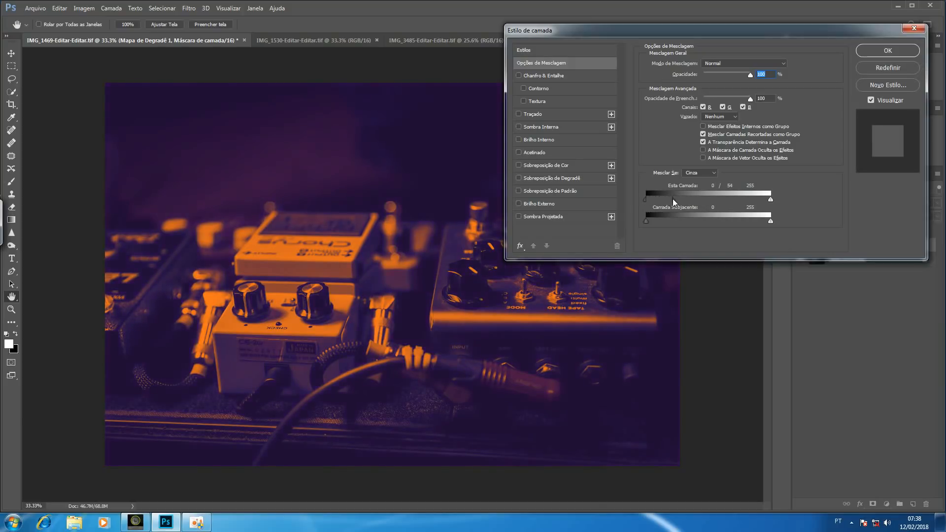
{"action": "left_click", "coordinate": [871, 49]}
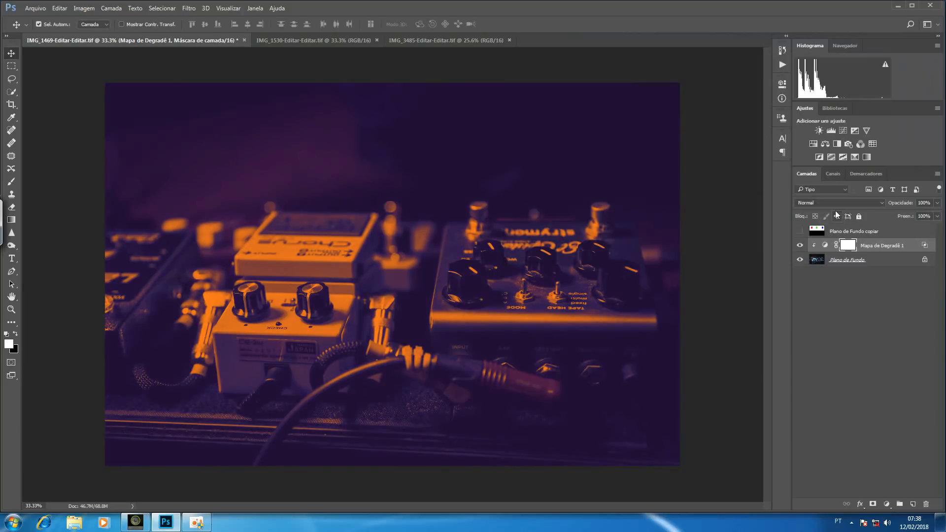
Step: Switch to the IMG_3485-Editar-Editar.tif document and add an empty layer above the photo
{"action": "left_click", "coordinate": [333, 40]}
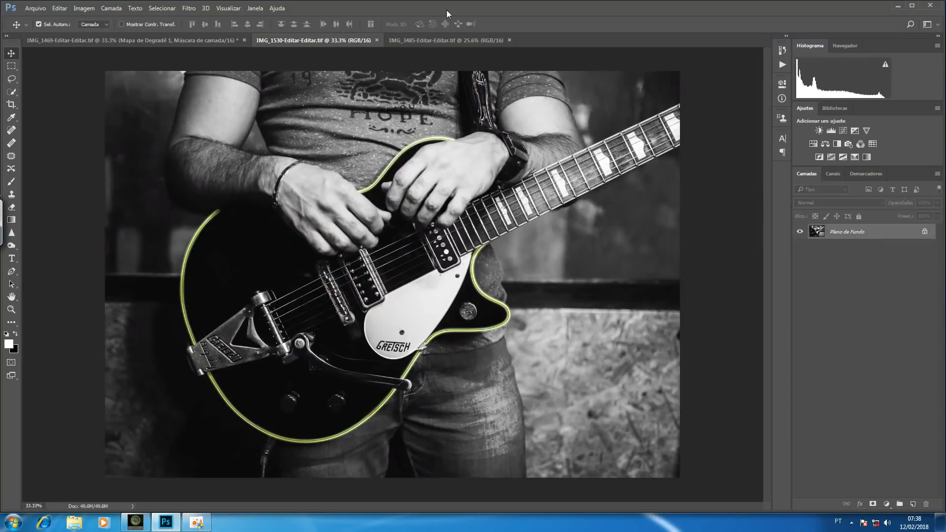
{"action": "left_click", "coordinate": [444, 39]}
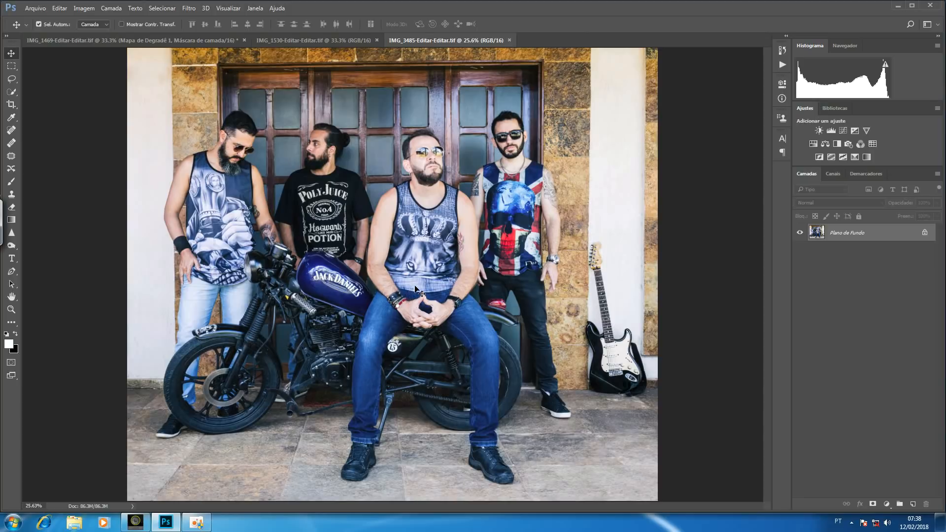
{"action": "left_click", "coordinate": [913, 505]}
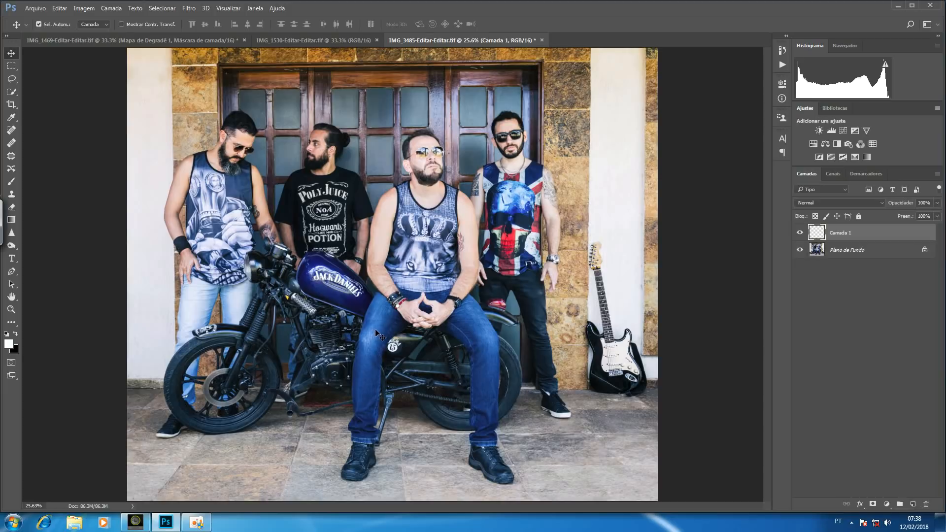
Step: Paint white over the motorcycle's front fender and fork with a 100 px Brush at 0% hardness
{"action": "left_click", "coordinate": [11, 182]}
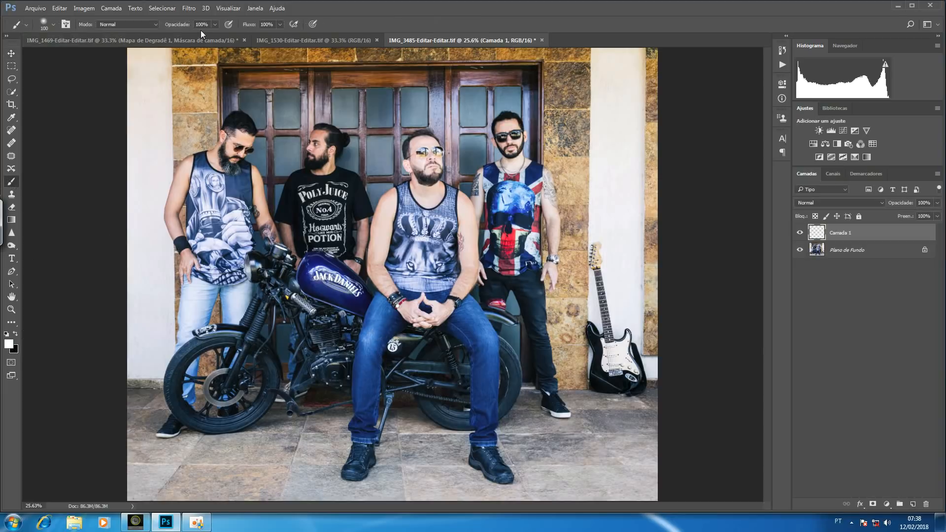
{"action": "left_click", "coordinate": [54, 24]}
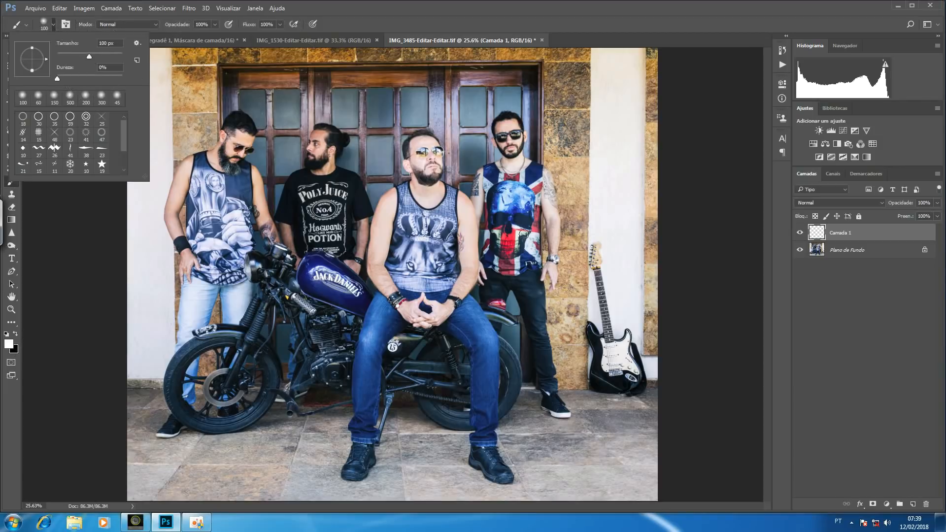
{"action": "left_click", "coordinate": [521, 233]}
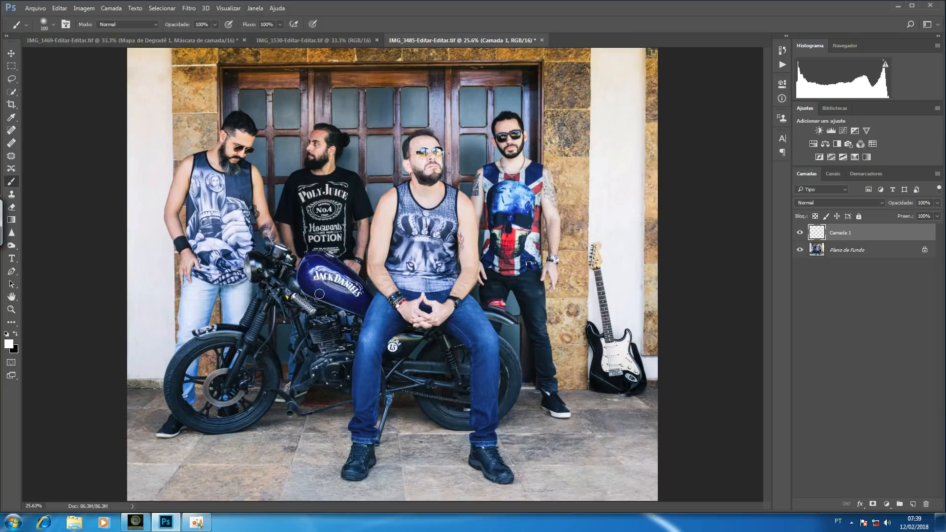
{"action": "key", "text": "ctrl+space"}
{"action": "mouse_move", "coordinate": [323, 301]}
{"action": "left_mouse_down"}
{"action": "mouse_move", "coordinate": [329, 295]}
{"action": "mouse_move", "coordinate": [384, 496]}
{"action": "mouse_move", "coordinate": [539, 428]}
{"action": "left_mouse_up"}
{"action": "key", "text": "space"}
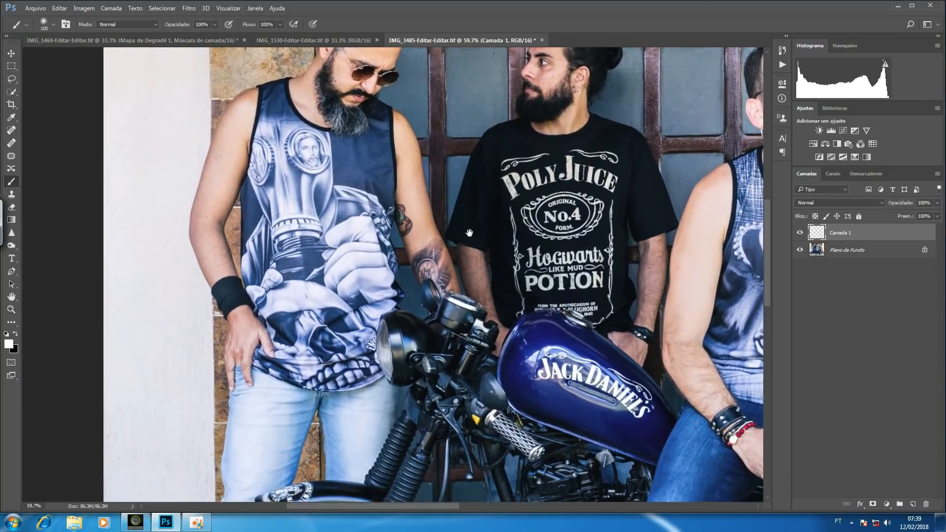
{"action": "left_click_drag", "start_coordinate": [475, 263], "coordinate": [475, 99]}
{"action": "left_click_drag", "start_coordinate": [425, 358], "coordinate": [434, 259]}
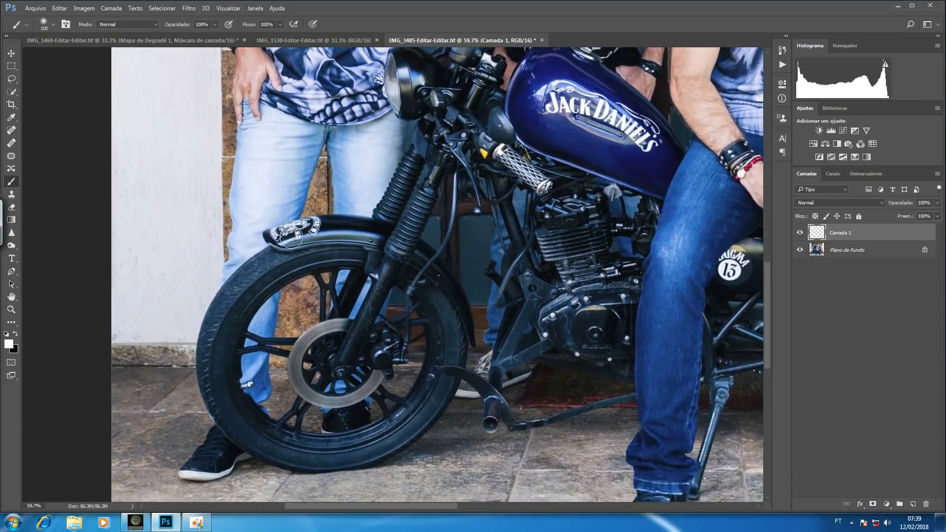
{"action": "mouse_move", "coordinate": [288, 238]}
{"action": "left_mouse_down"}
{"action": "mouse_move", "coordinate": [376, 233]}
{"action": "mouse_move", "coordinate": [290, 239]}
{"action": "left_mouse_up"}
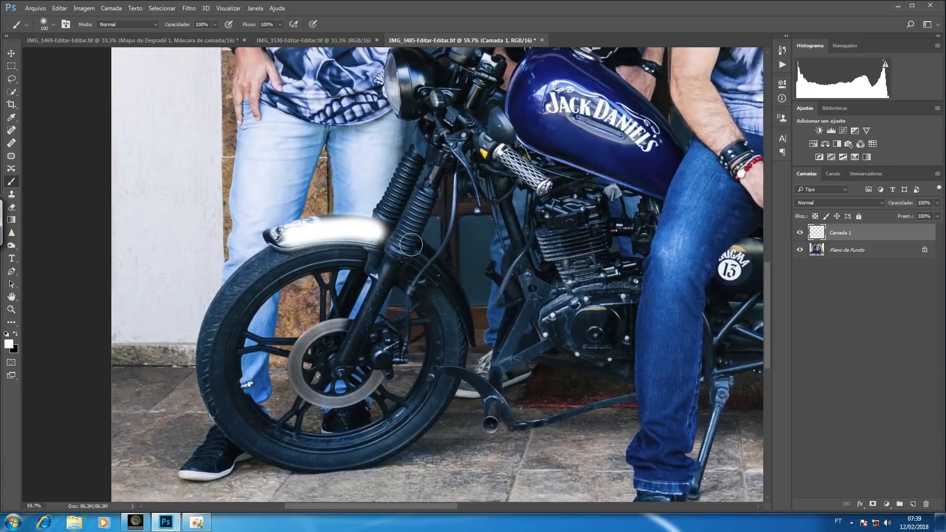
{"action": "left_click_drag", "start_coordinate": [399, 248], "coordinate": [421, 206]}
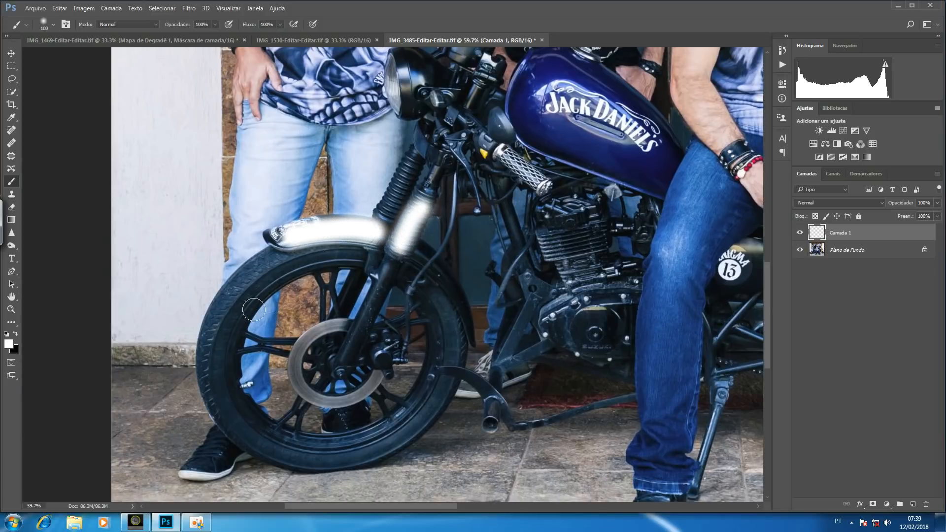
Step: Paint white highlights on the motorcycle's front tyre, engine cylinder and headlight
{"action": "mouse_move", "coordinate": [211, 381]}
{"action": "left_mouse_down"}
{"action": "mouse_move", "coordinate": [214, 331]}
{"action": "mouse_move", "coordinate": [259, 269]}
{"action": "left_mouse_up"}
{"action": "left_click_drag", "start_coordinate": [542, 228], "coordinate": [561, 260]}
{"action": "left_click", "coordinate": [416, 78]}
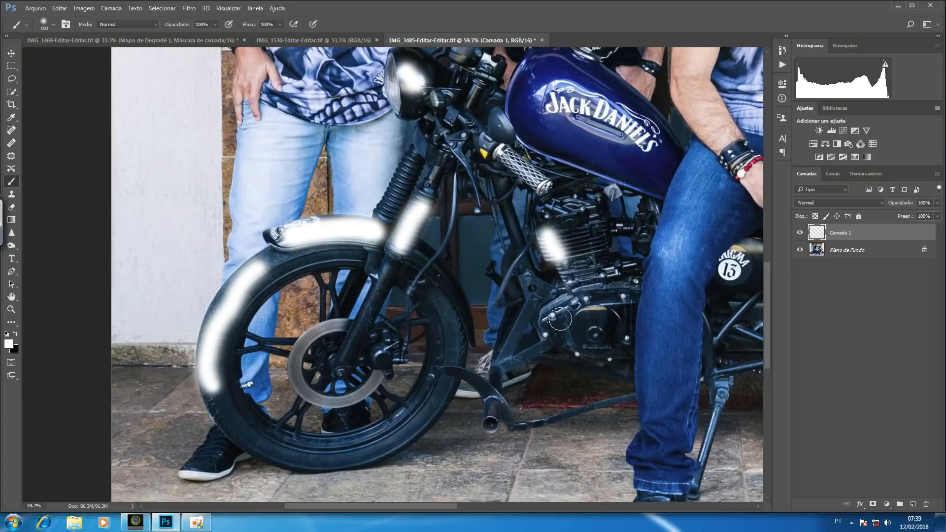
Step: Paint more white highlights on the engine and the motorcycle's rear section, reducing the brush to 80 px for the final strokes
{"action": "left_click", "coordinate": [562, 312]}
{"action": "mouse_move", "coordinate": [606, 206]}
{"action": "left_mouse_down"}
{"action": "mouse_move", "coordinate": [498, 290]}
{"action": "mouse_move", "coordinate": [578, 292]}
{"action": "mouse_move", "coordinate": [588, 241]}
{"action": "left_mouse_up"}
{"action": "left_click_drag", "start_coordinate": [734, 244], "coordinate": [749, 319]}
{"action": "key", "text": "bracketleft"}
{"action": "key", "text": "bracketleft"}
{"action": "left_click_drag", "start_coordinate": [563, 375], "coordinate": [627, 411]}
{"action": "key", "text": "ctrl+0"}
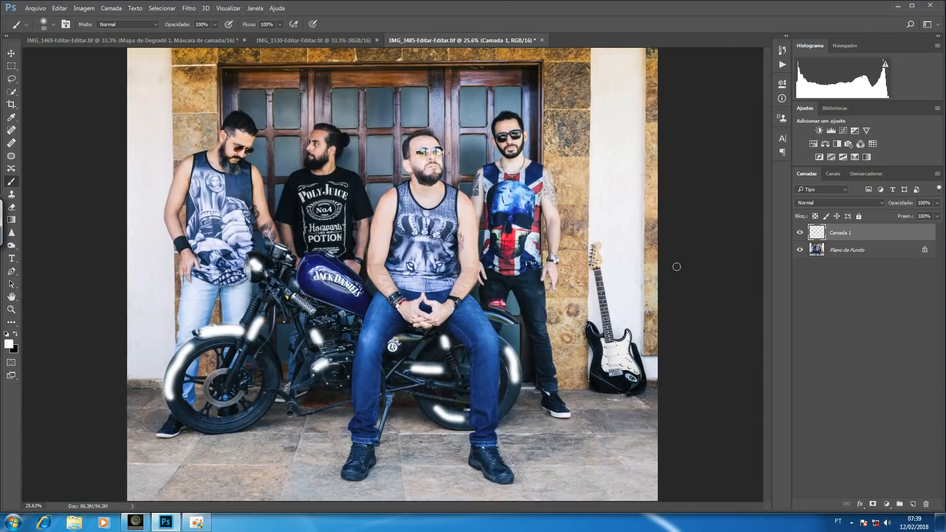
Step: Set Camada 1's blend mode to Luz Indireta and compare the photo with and without the layer
{"action": "left_click", "coordinate": [800, 233]}
{"action": "left_click", "coordinate": [800, 233]}
{"action": "left_click", "coordinate": [856, 203]}
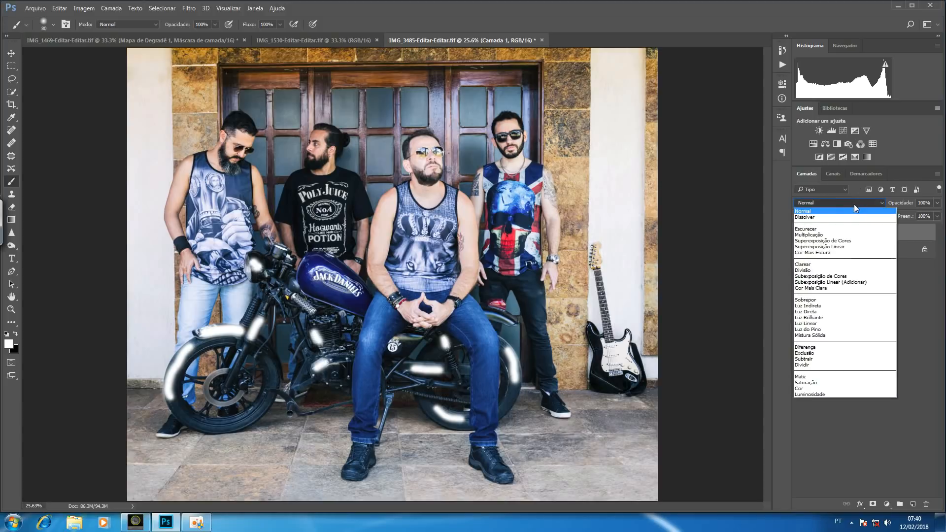
{"action": "left_click", "coordinate": [829, 305]}
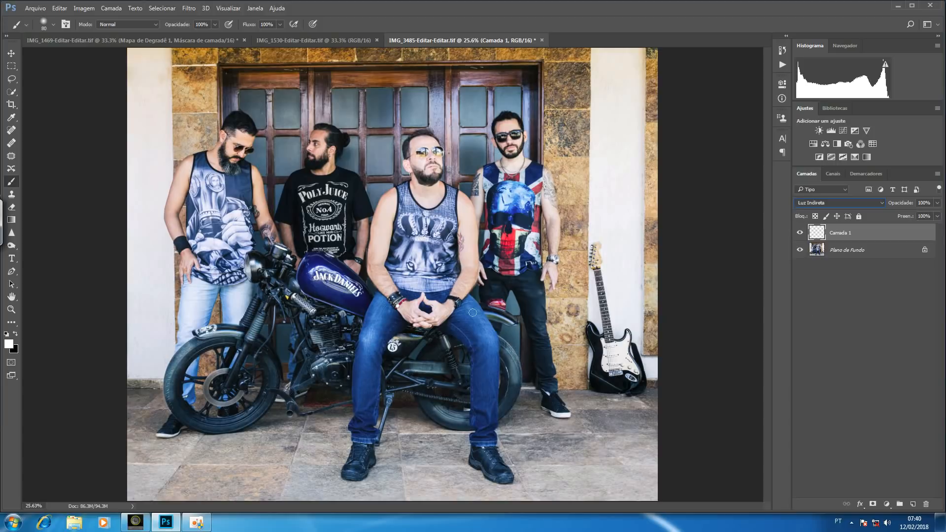
{"action": "left_click", "coordinate": [801, 234]}
{"action": "left_click", "coordinate": [800, 234]}
{"action": "left_click", "coordinate": [801, 234]}
{"action": "left_click", "coordinate": [801, 234]}
Step: Split Camada 1's underlying-layer black Blend If limit to 0 / 108 for a smooth transition in the shadows
{"action": "double_click", "coordinate": [895, 237]}
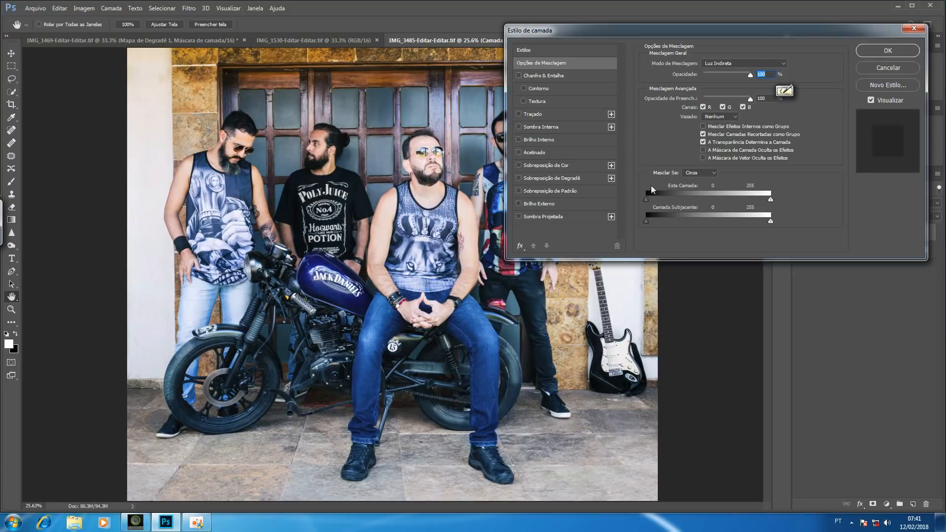
{"action": "key", "text": "alt"}
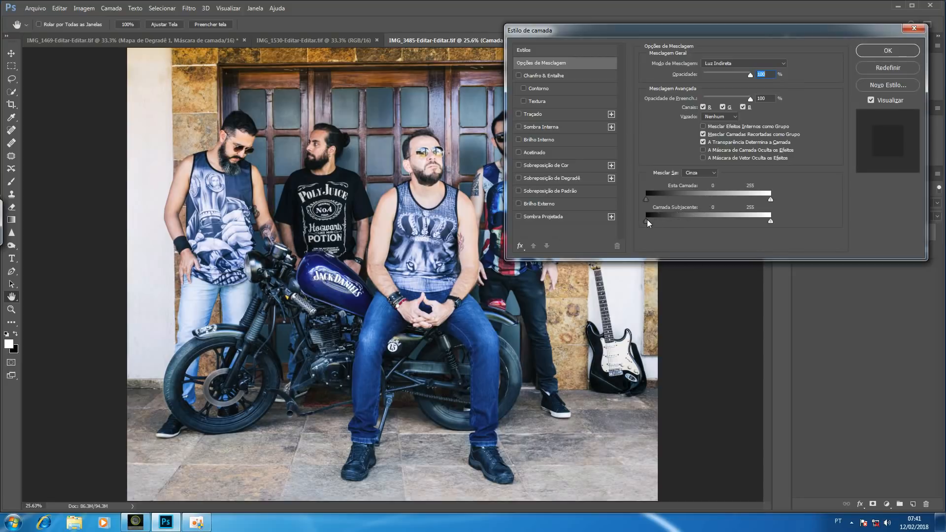
{"action": "left_click_drag", "start_coordinate": [646, 220], "coordinate": [670, 221]}
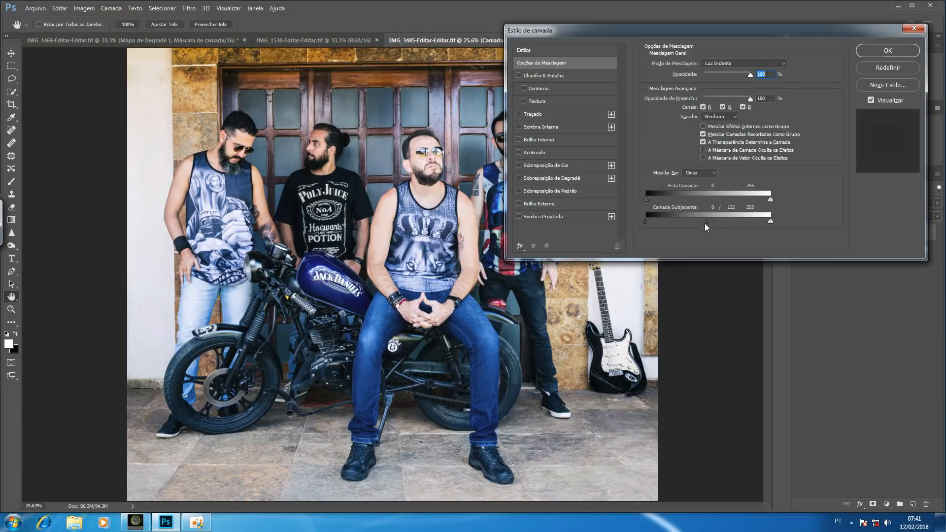
{"action": "left_click_drag", "start_coordinate": [691, 223], "coordinate": [723, 225]}
{"action": "left_click_drag", "start_coordinate": [722, 226], "coordinate": [700, 222]}
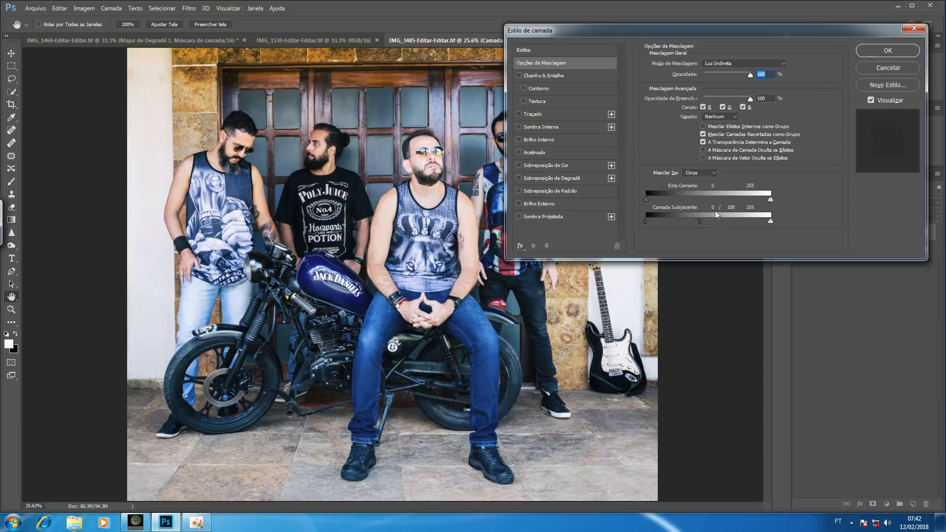
{"action": "left_click", "coordinate": [866, 50]}
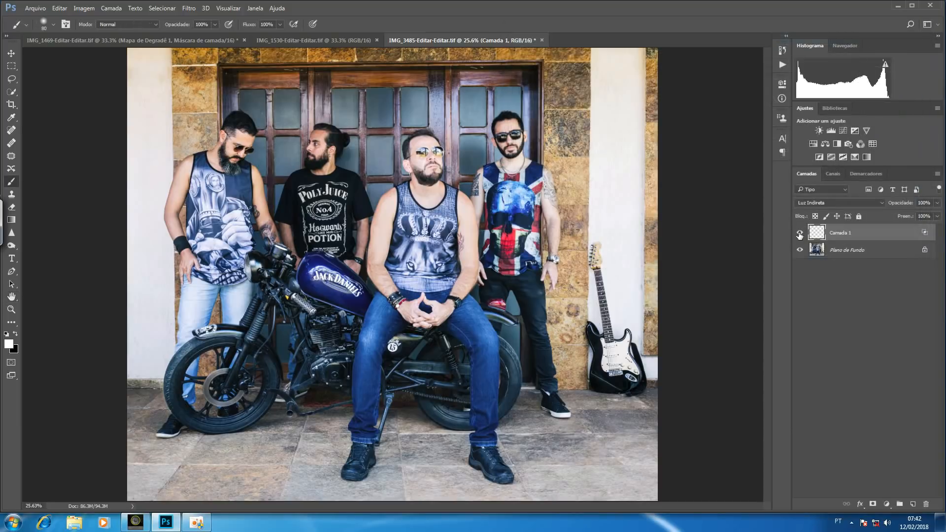
Step: Compare the photo with and without Camada 1, and lower the layer's opacity to 51%
{"action": "left_click", "coordinate": [800, 233]}
{"action": "left_click", "coordinate": [800, 236]}
{"action": "left_click", "coordinate": [800, 235]}
{"action": "left_click", "coordinate": [801, 235]}
{"action": "left_click_drag", "start_coordinate": [899, 204], "coordinate": [874, 208]}
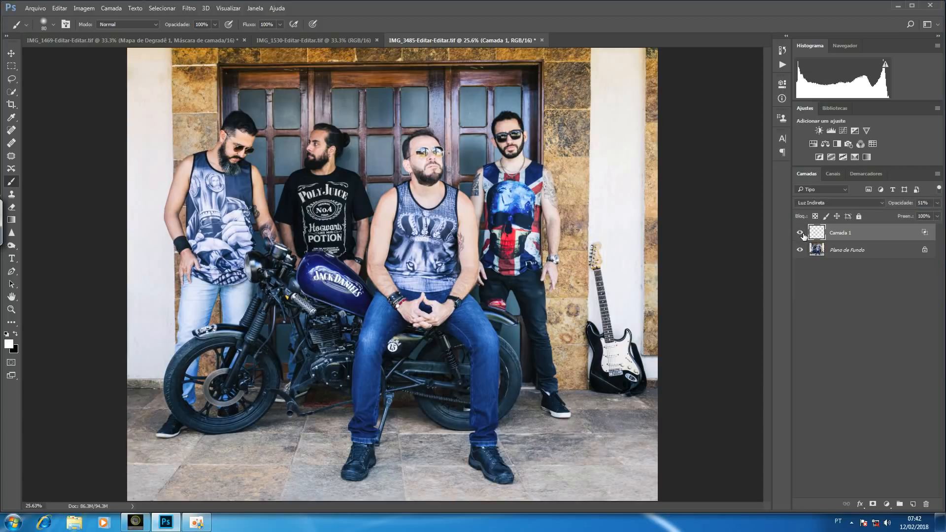
Step: In the IMG_1530 guitar photo, add the white text "Rock star" on the shirt in Lobster 1.4 at 36.83 pt
{"action": "left_click", "coordinate": [337, 41]}
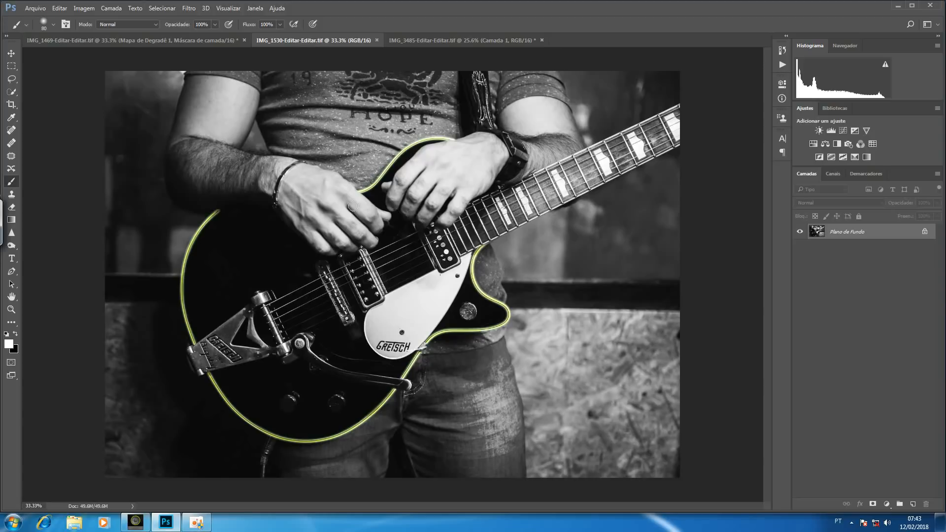
{"action": "left_click", "coordinate": [12, 258]}
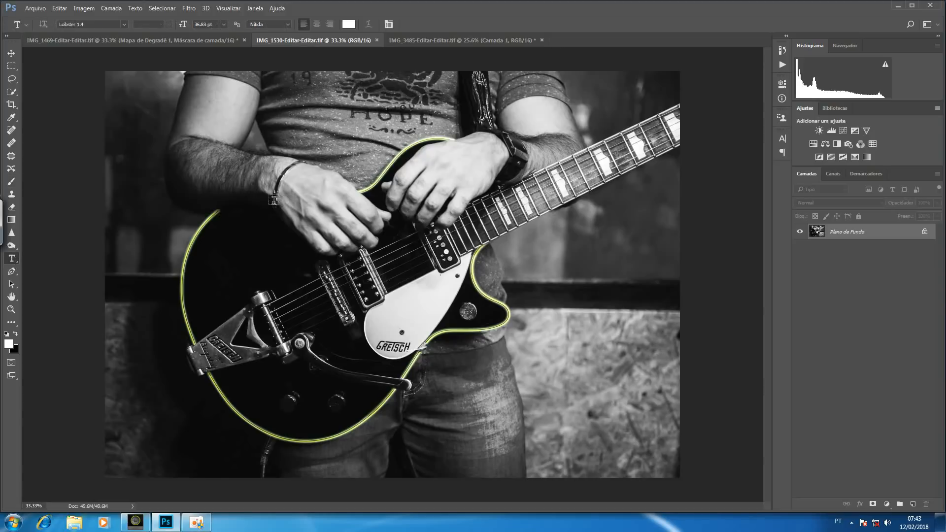
{"action": "left_click", "coordinate": [317, 148]}
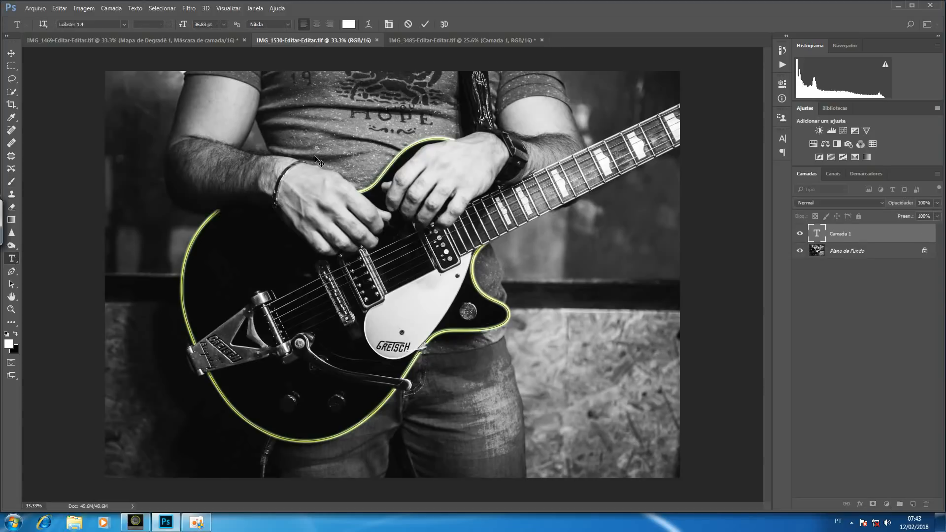
{"action": "type", "text": "Rock star"}
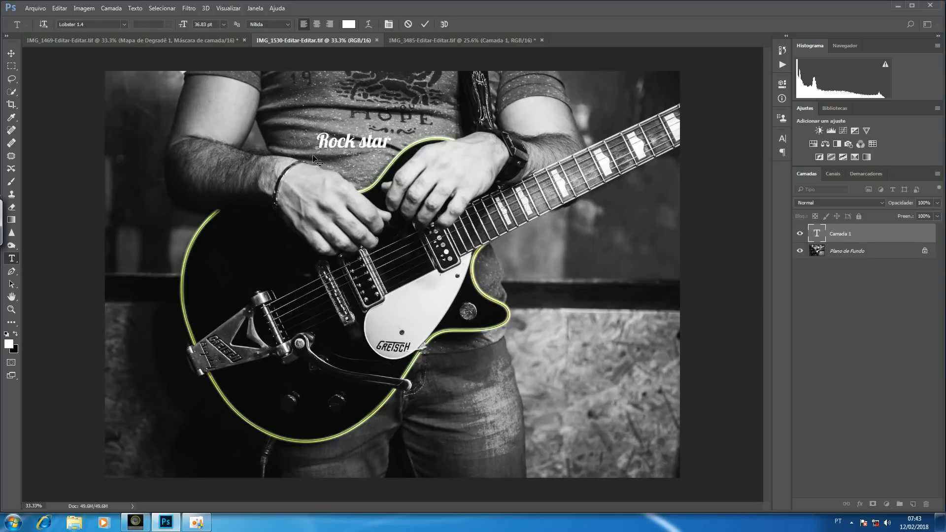
{"action": "key", "text": "ctrl+Return"}
Step: Shift the Rock star text slightly across the shirt below the HOPE print and rotate it about 2°
{"action": "key", "text": "v"}
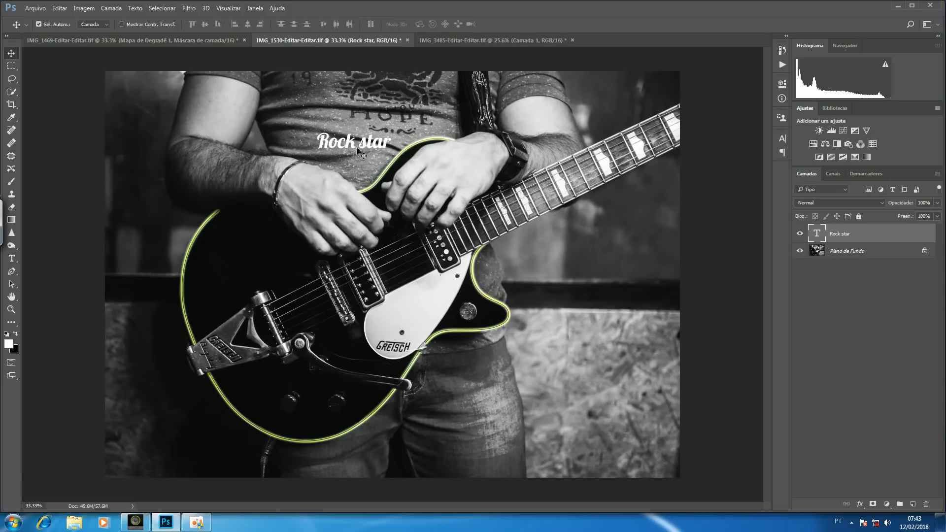
{"action": "left_click_drag", "start_coordinate": [361, 146], "coordinate": [346, 147]}
{"action": "key", "text": "ctrl+t"}
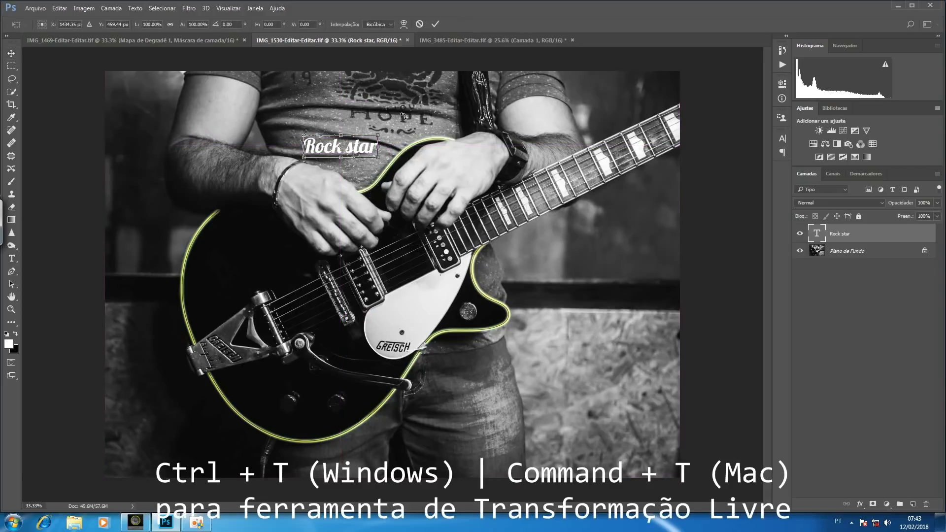
{"action": "left_click_drag", "start_coordinate": [415, 115], "coordinate": [417, 116]}
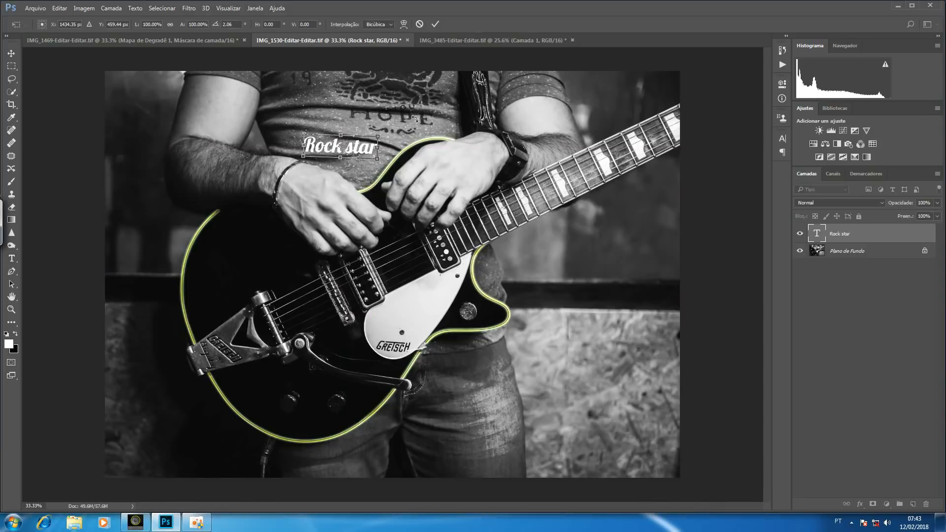
{"action": "key", "text": "Return"}
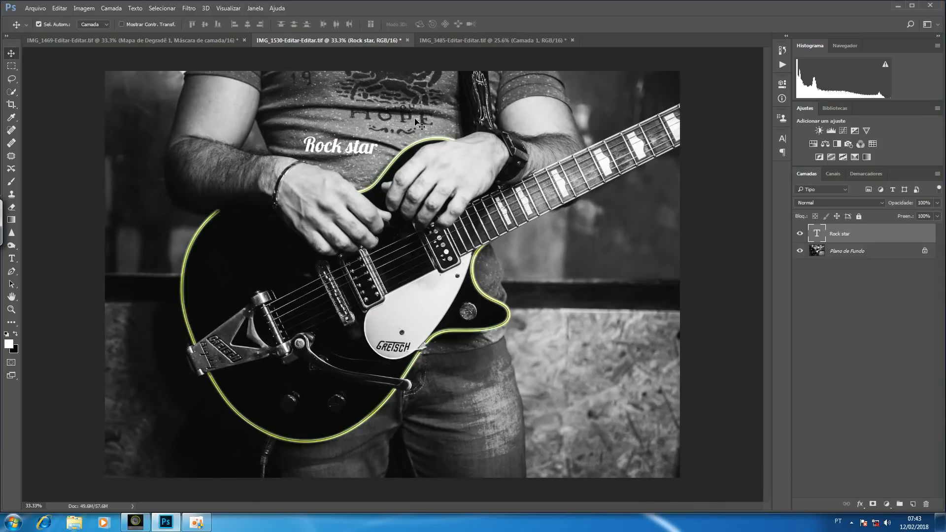
Step: Split the Rock star layer's underlying-layer black Blend If limit to blend the text into the shirt, and lower its opacity to 90%
{"action": "double_click", "coordinate": [884, 236]}
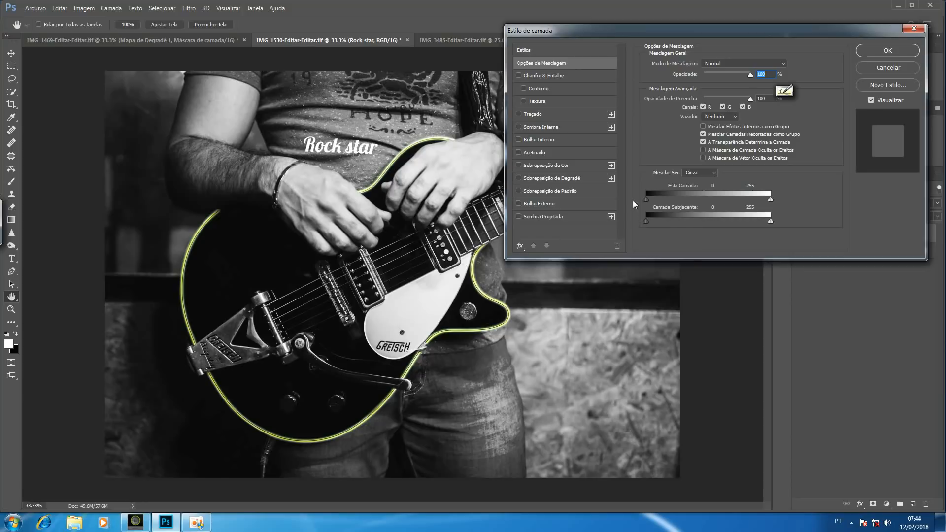
{"action": "key", "text": "alt"}
{"action": "left_click_drag", "start_coordinate": [671, 220], "coordinate": [720, 222]}
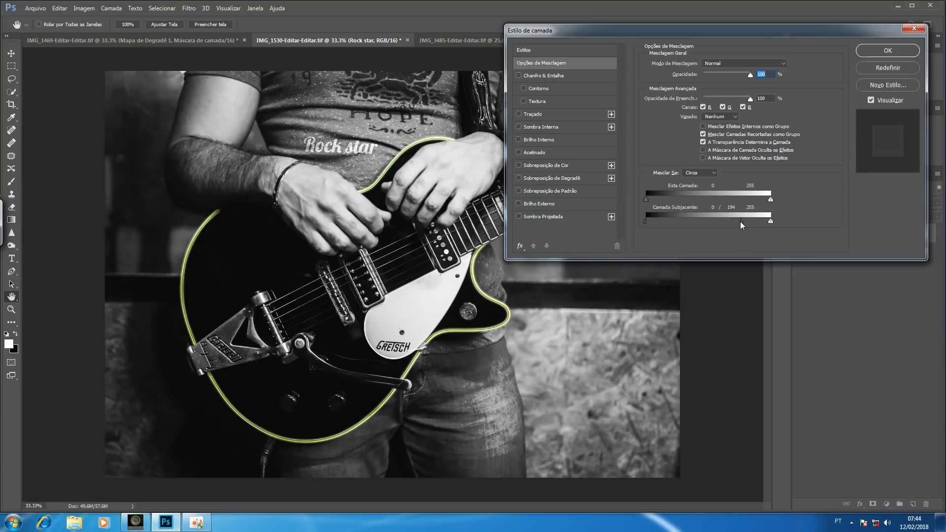
{"action": "left_click_drag", "start_coordinate": [730, 221], "coordinate": [730, 220]}
{"action": "left_click", "coordinate": [863, 53]}
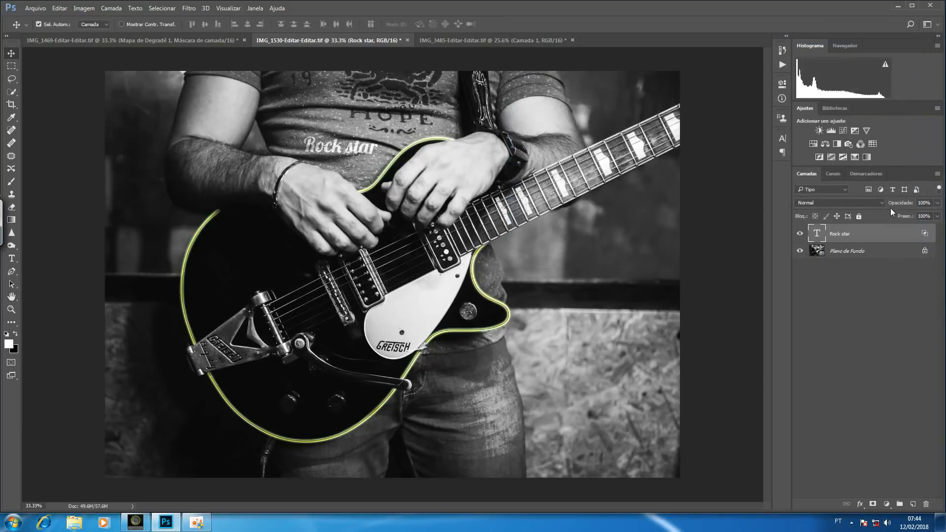
{"action": "left_click_drag", "start_coordinate": [900, 202], "coordinate": [895, 203]}
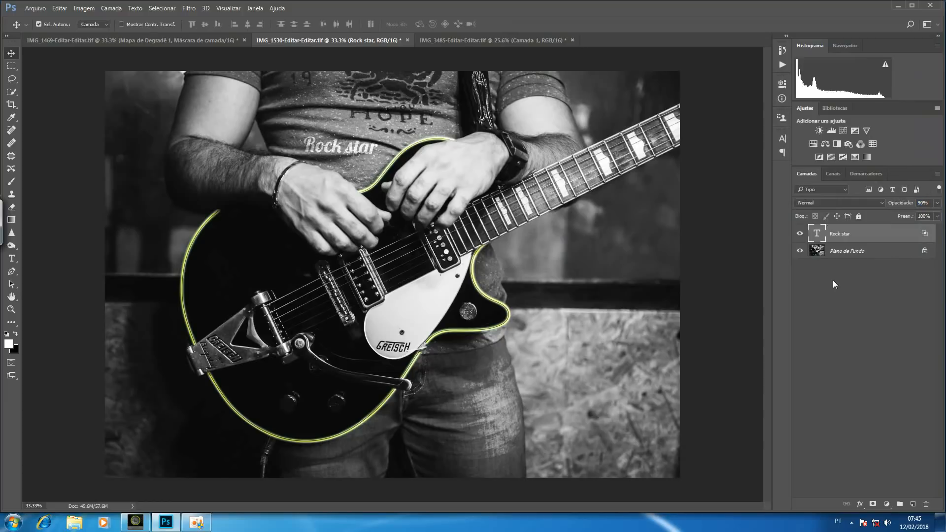